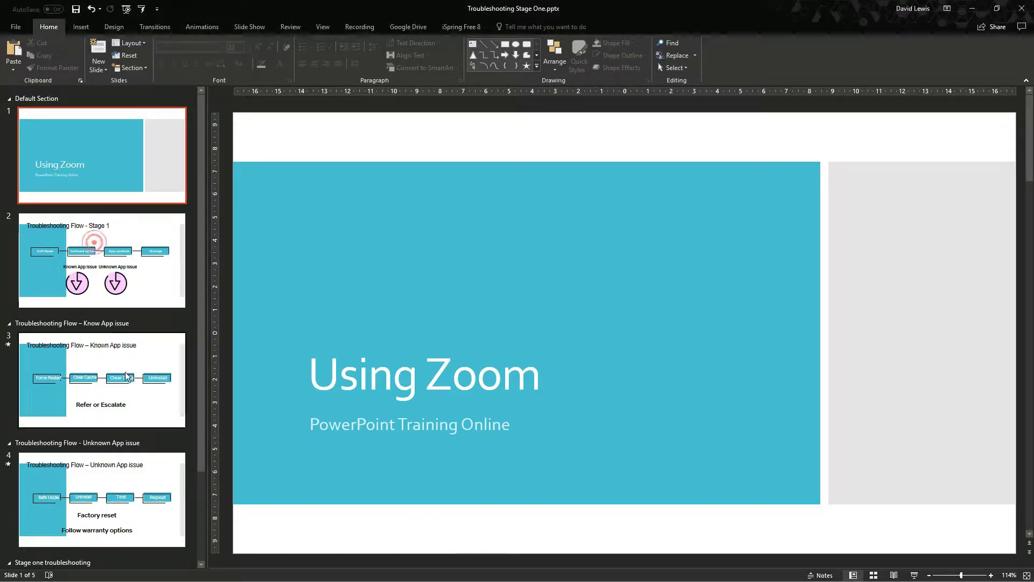
# Look through slides 3, 4 and the Soft Reset slide, then return to slide 2, 'Troubleshooting Flow - Stage 1'
pyautogui.click(97, 378)
pyautogui.click(106, 501)
pyautogui.scroll(-2, 111, 501)
pyautogui.click(115, 500)
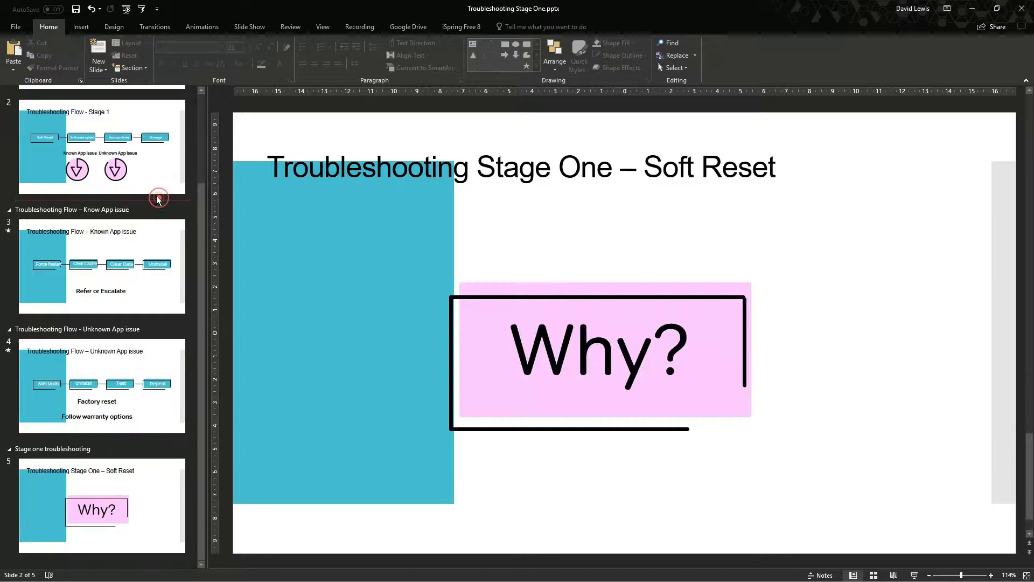
pyautogui.click(157, 197)
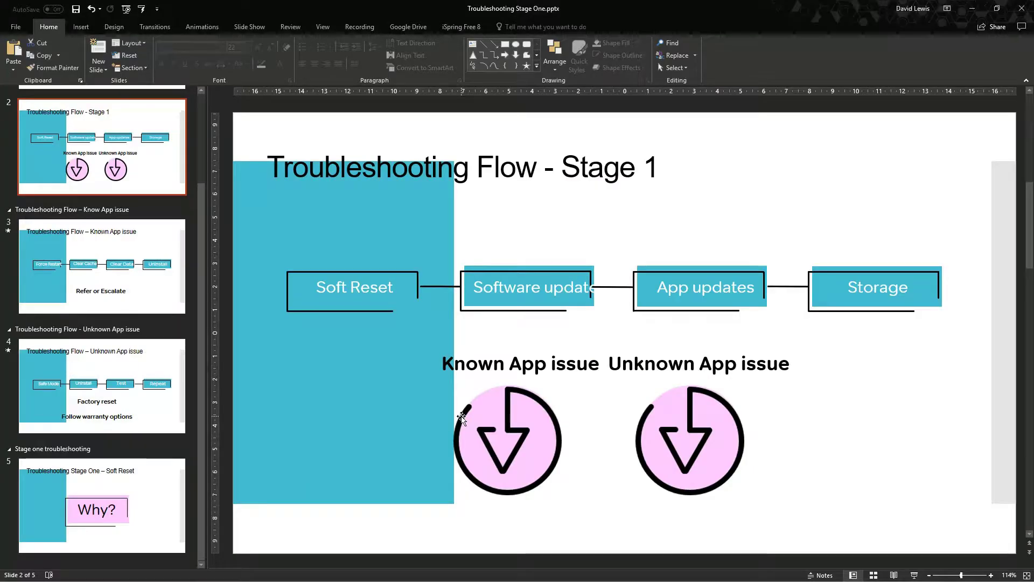
pyautogui.scroll(2, 138, 317)
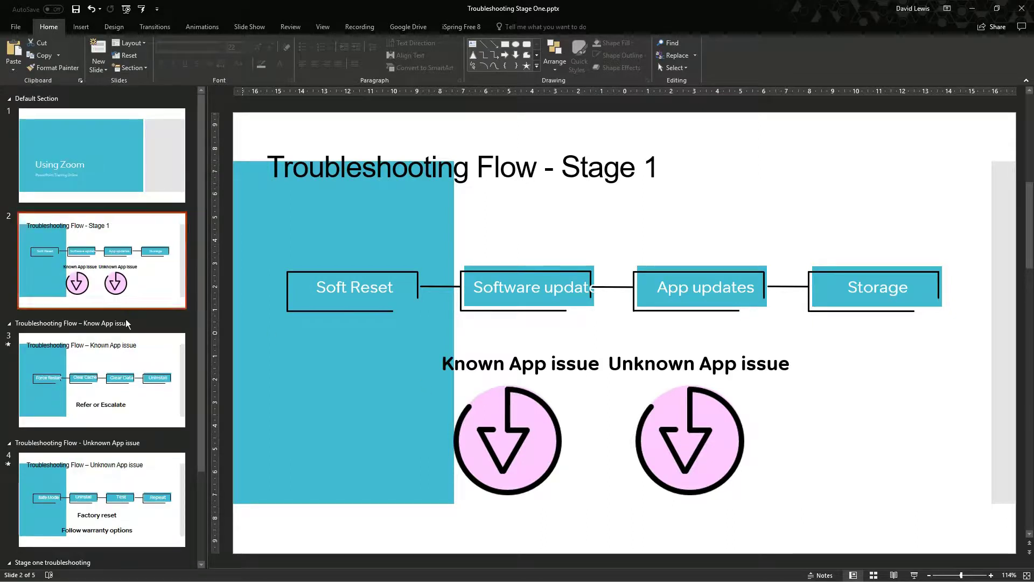
pyautogui.scroll(-3, 125, 326)
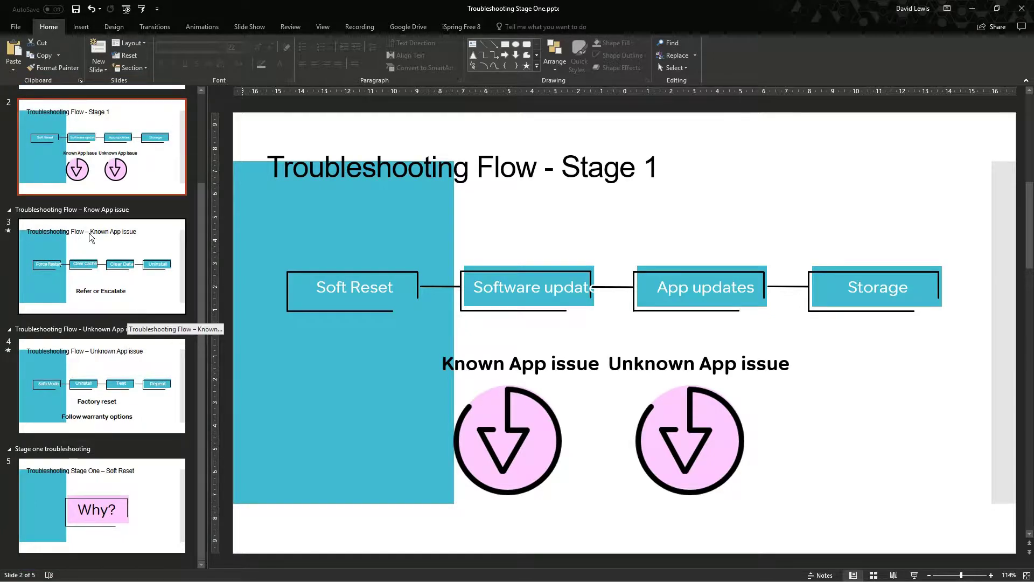
pyautogui.scroll(3, 101, 346)
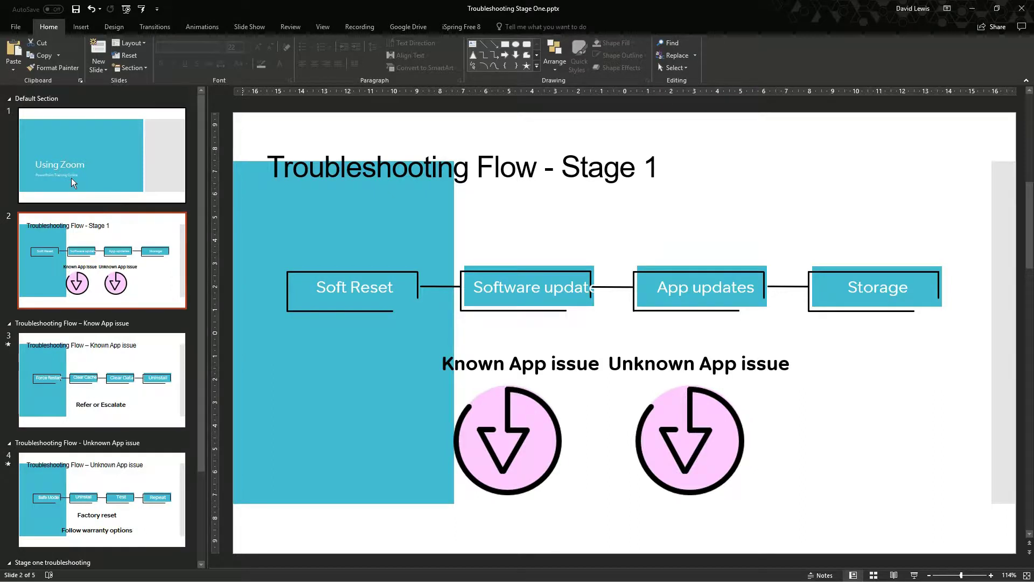
pyautogui.scroll(-1, 91, 253)
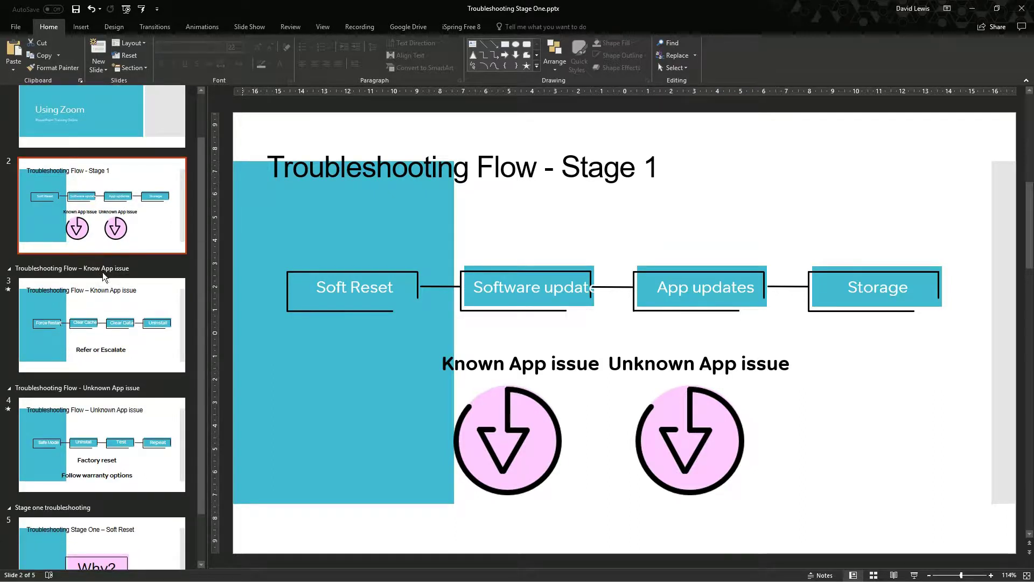
pyautogui.scroll(-1, 103, 296)
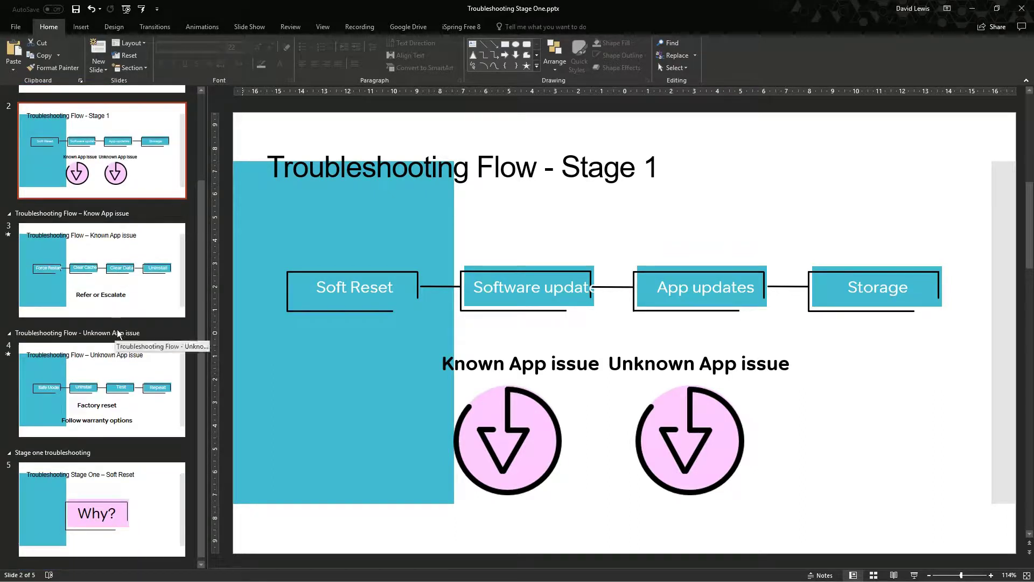
pyautogui.scroll(2, 117, 334)
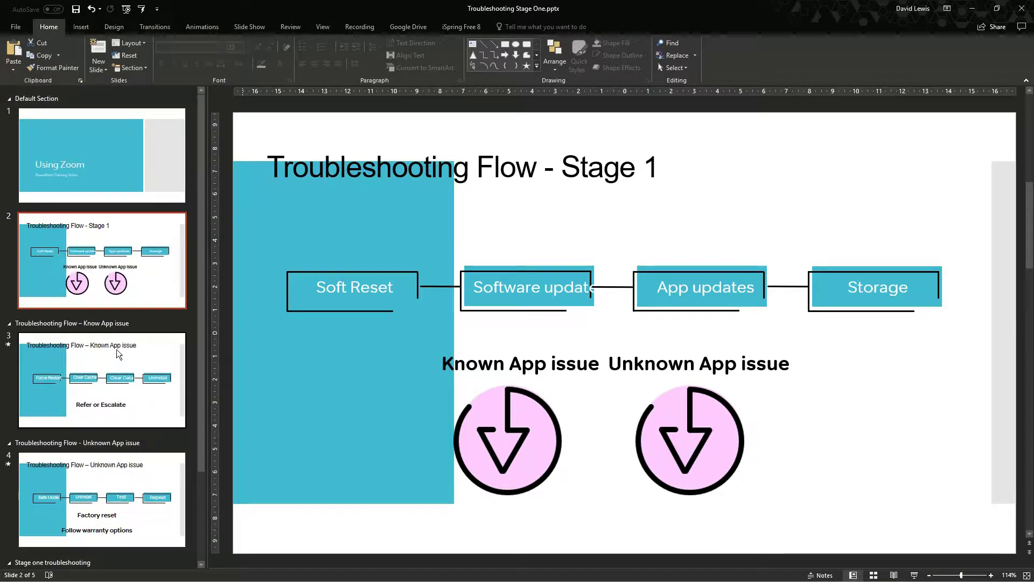
# Insert a new slide after slide 5, the Stage 1 troubleshooting slide
pyautogui.scroll(-2, 134, 290)
pyautogui.hotkey('alt', 'n')
pyautogui.click(128, 452)
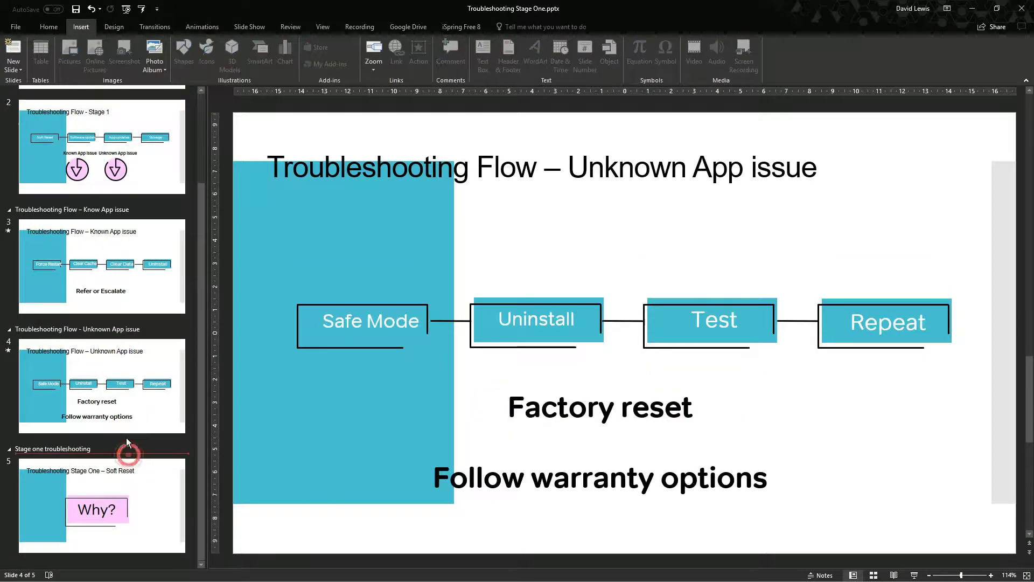
pyautogui.click(80, 283)
pyautogui.click(108, 449)
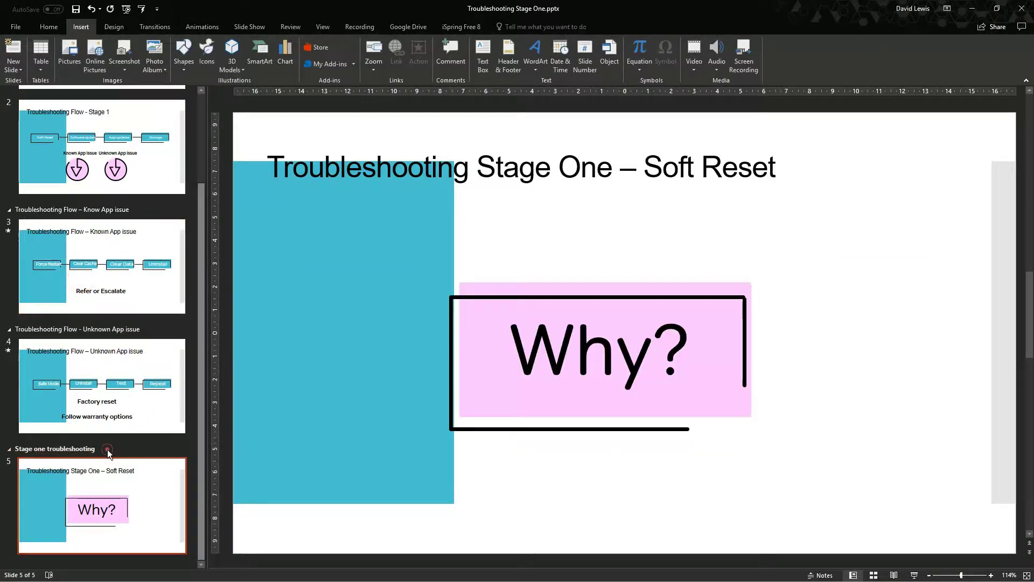
pyautogui.rightClick(119, 562)
pyautogui.click(145, 548)
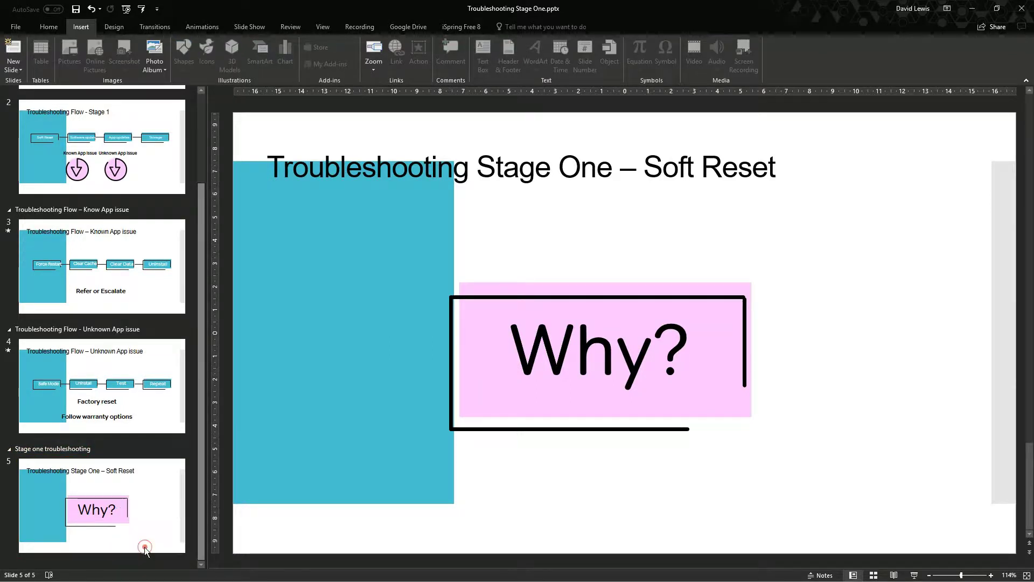
# Title the new slide 'Test One' and make the title text black
pyautogui.click(299, 164)
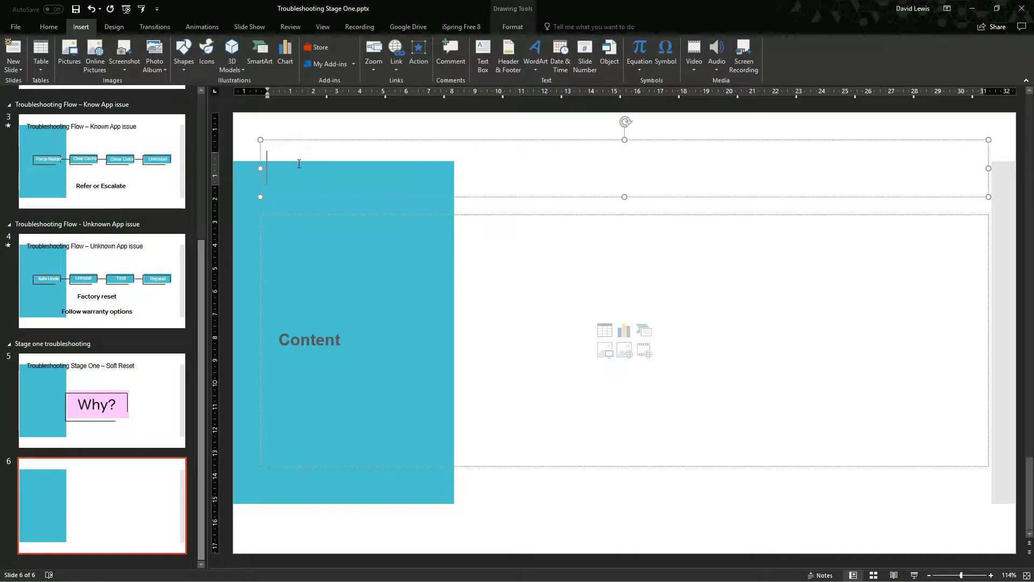
pyautogui.write('Test Oje')
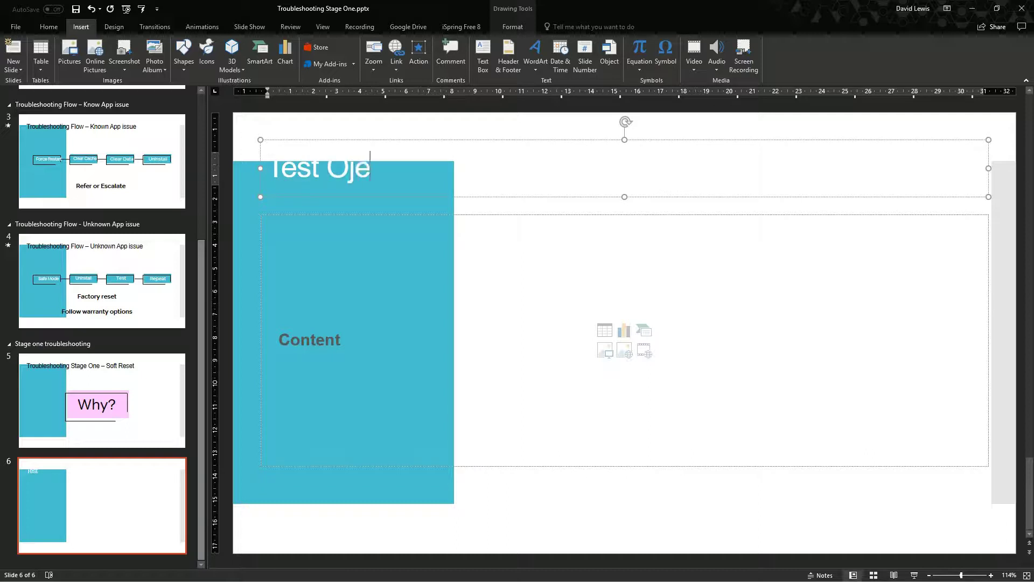
pyautogui.moveTo(351, 168); pyautogui.dragTo(360, 168)
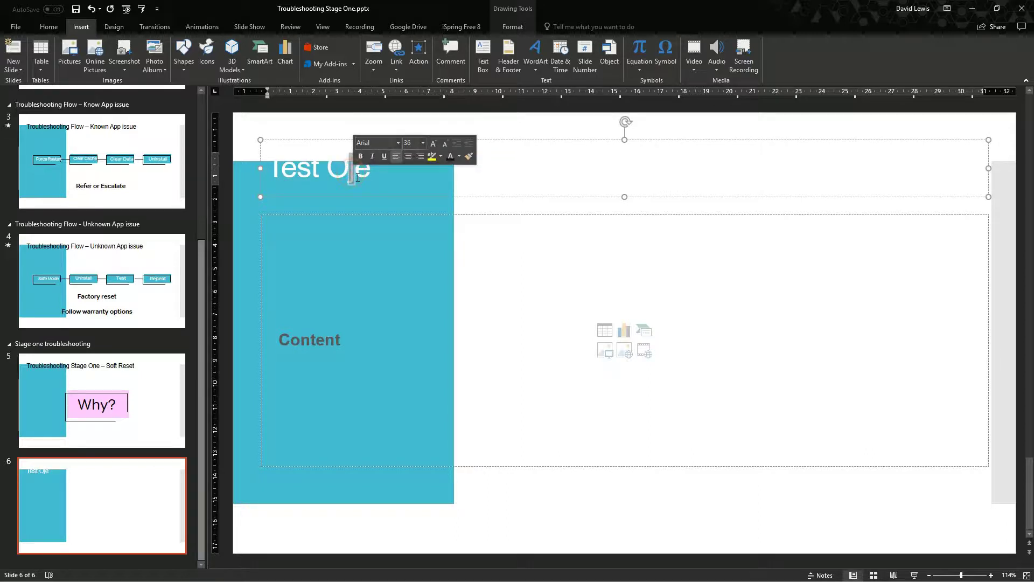
pyautogui.write('n')
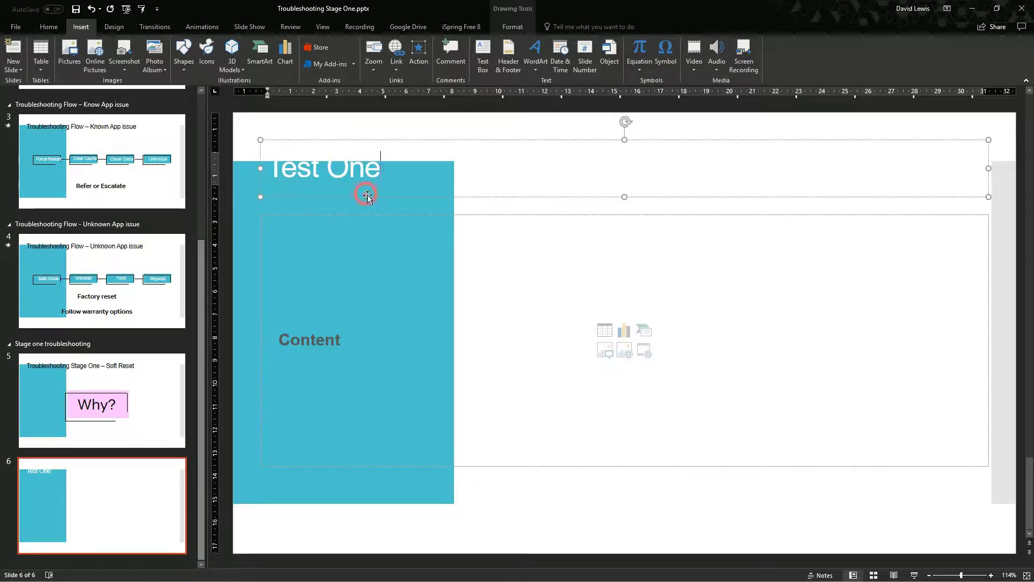
pyautogui.click(369, 197)
pyautogui.click(54, 26)
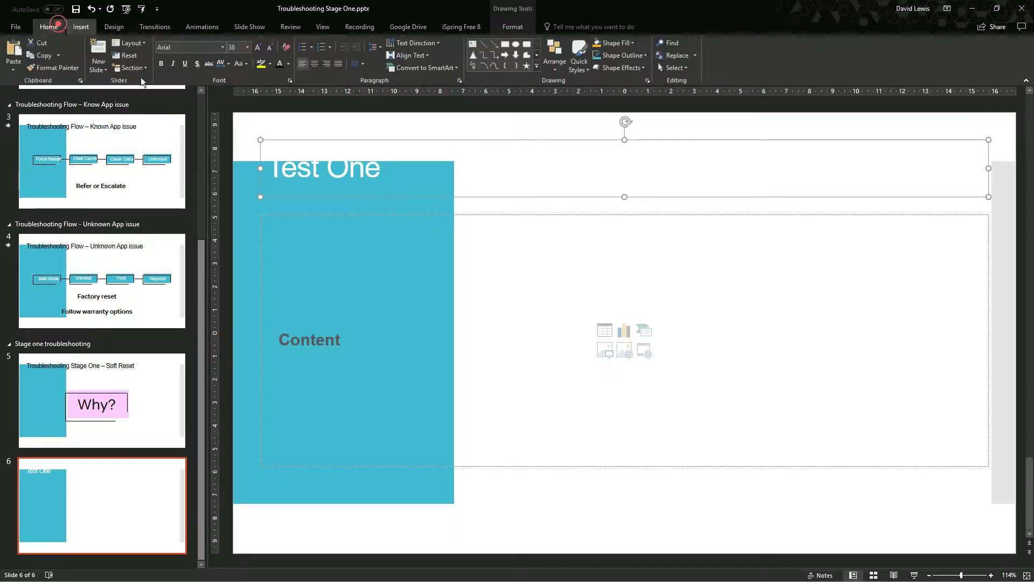
pyautogui.click(279, 63)
# Delete the empty content placeholder, then bring up the new-slide menu below slide 6
pyautogui.click(405, 463)
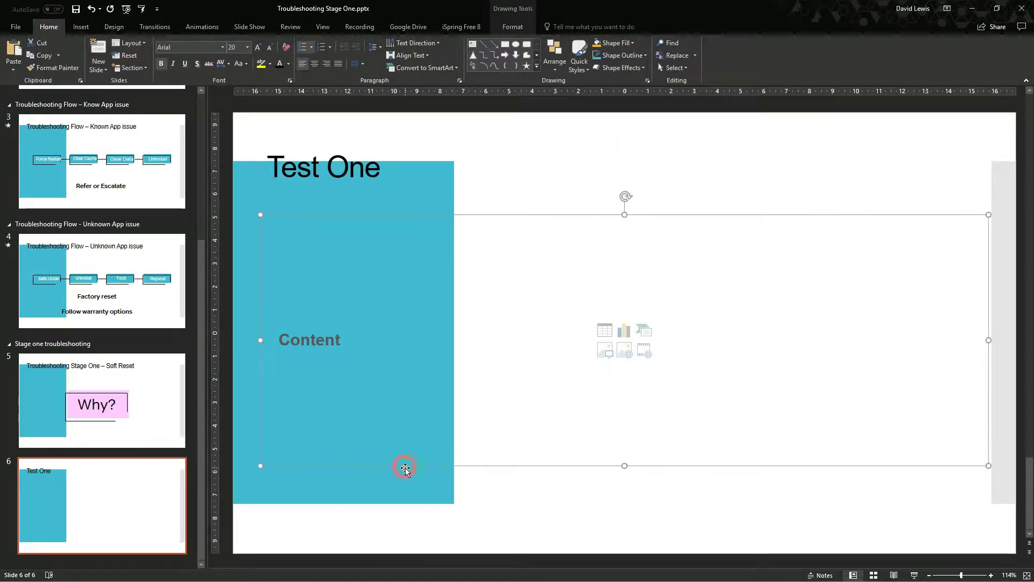
pyautogui.press('Delete')
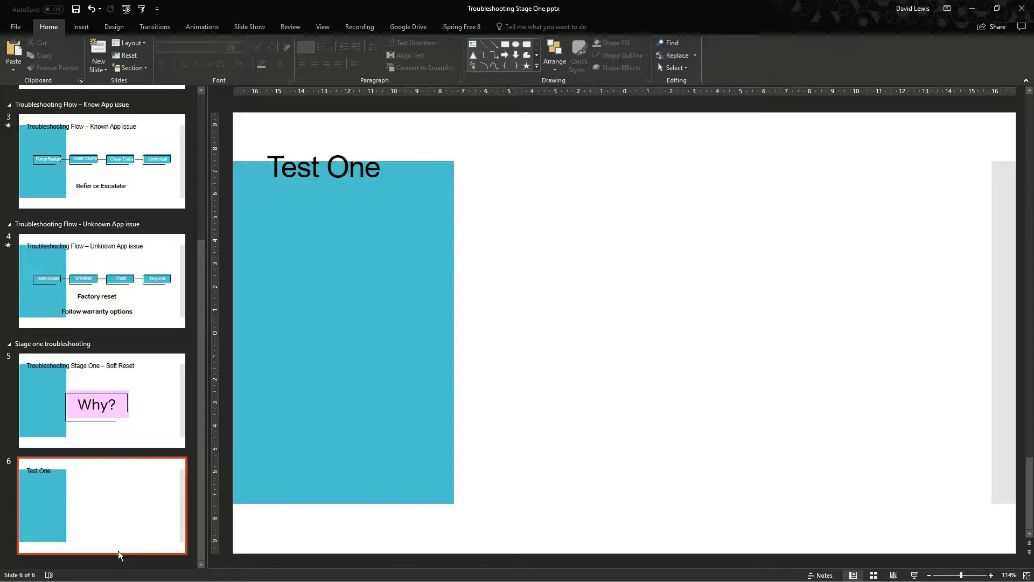
pyautogui.rightClick(125, 557)
# Add slide 7 and type the title 'Peter Rabbit'
pyautogui.click(165, 536)
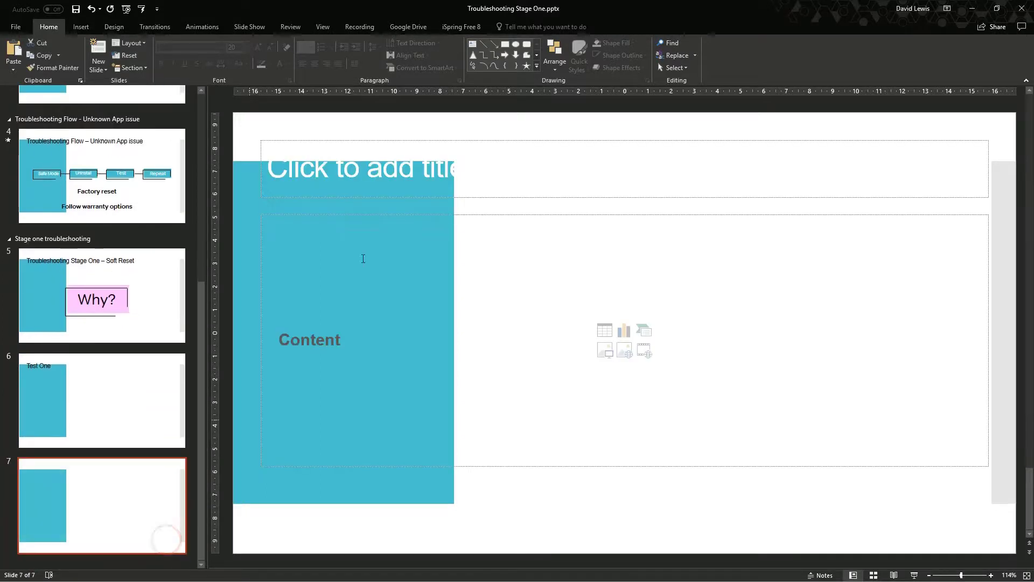
pyautogui.click(69, 477)
pyautogui.click(339, 161)
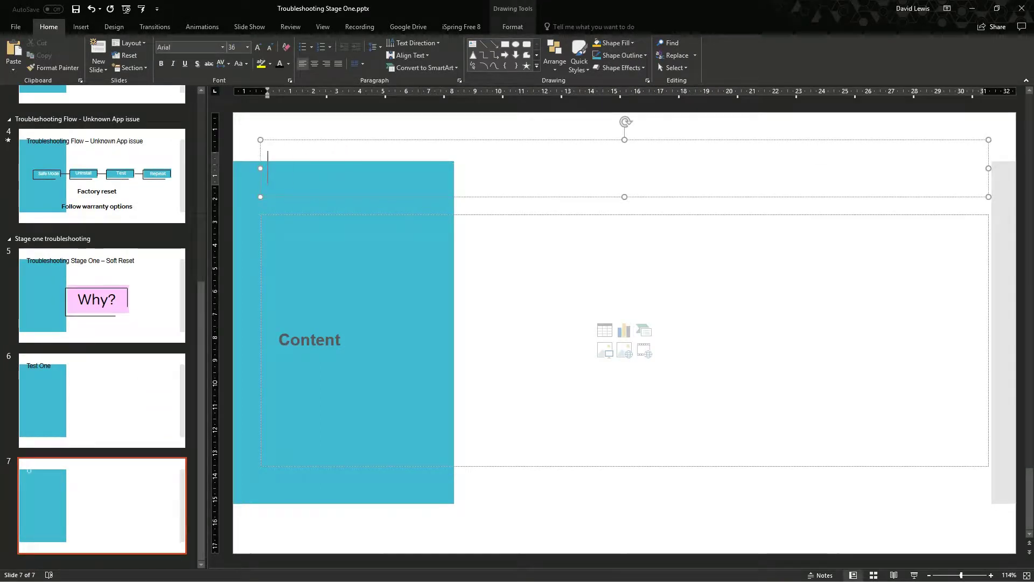
pyautogui.write('Peter Rabbuit')
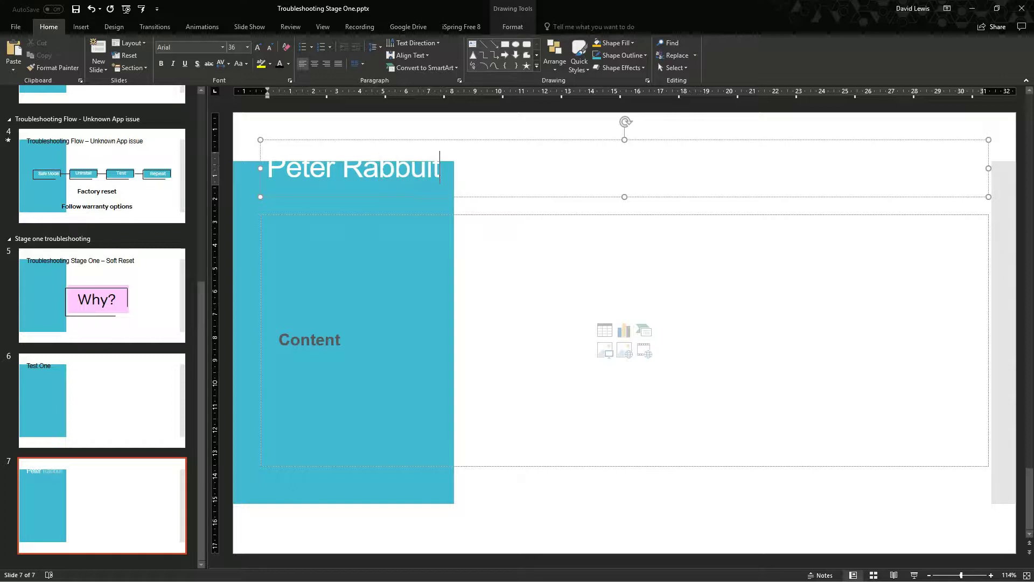
pyautogui.press('BackSpace')
pyautogui.press('BackSpace')
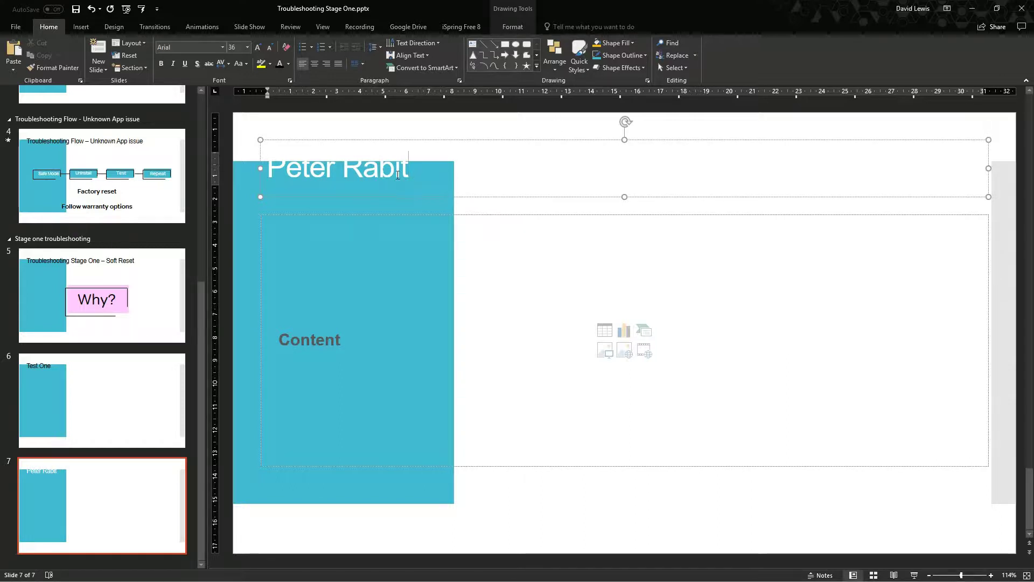
pyautogui.write('b')
# Make the Peter Rabbit title black and delete the empty content placeholder
pyautogui.click(351, 197)
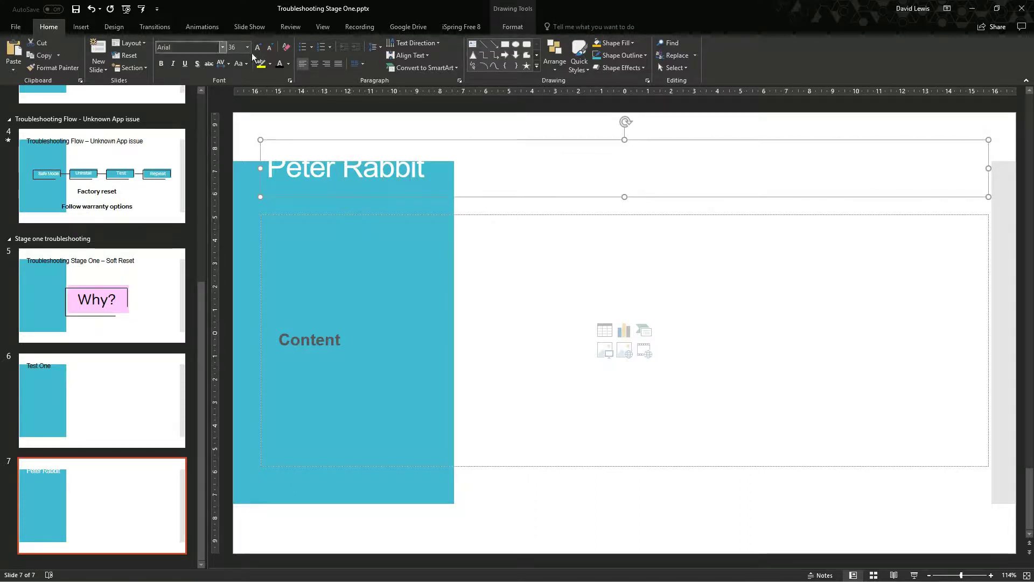
pyautogui.click(280, 63)
pyautogui.click(309, 212)
pyautogui.click(309, 214)
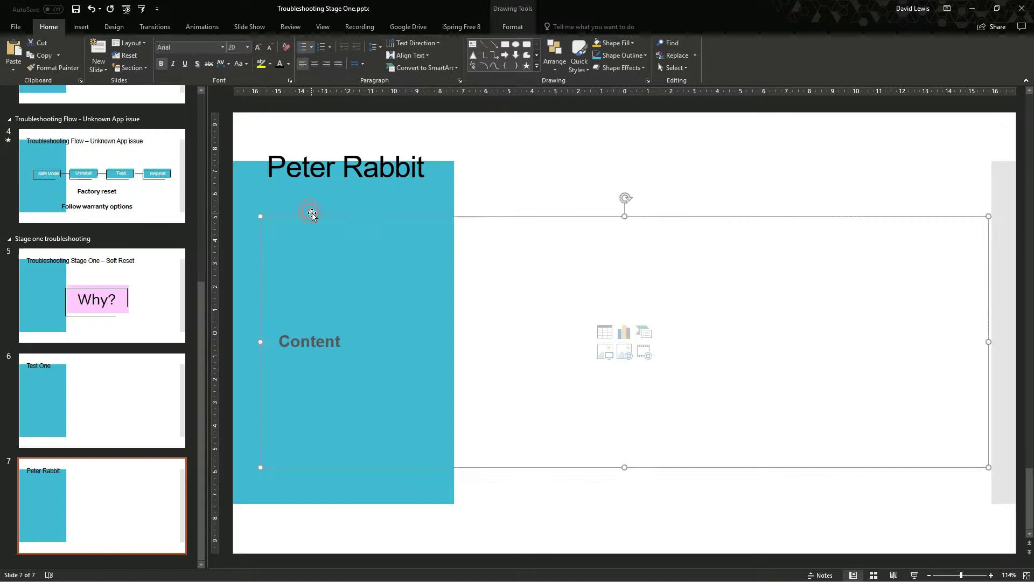
pyautogui.press('Delete')
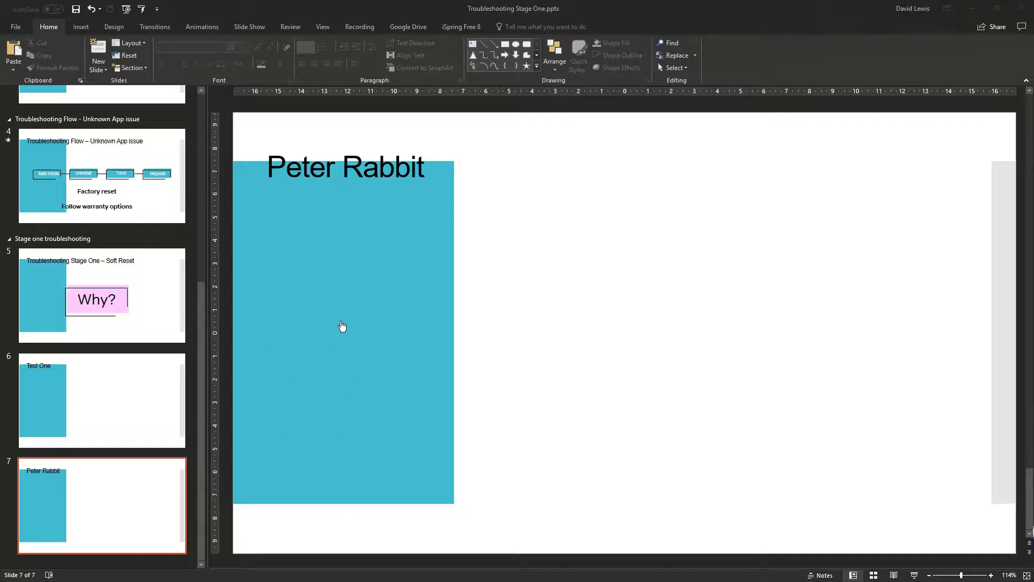
# Drag the Peter Rabbit picture onto slide 7 and apply the full-slide design with a dark title box
pyautogui.moveTo(84, 455); pyautogui.dragTo(512, 237)
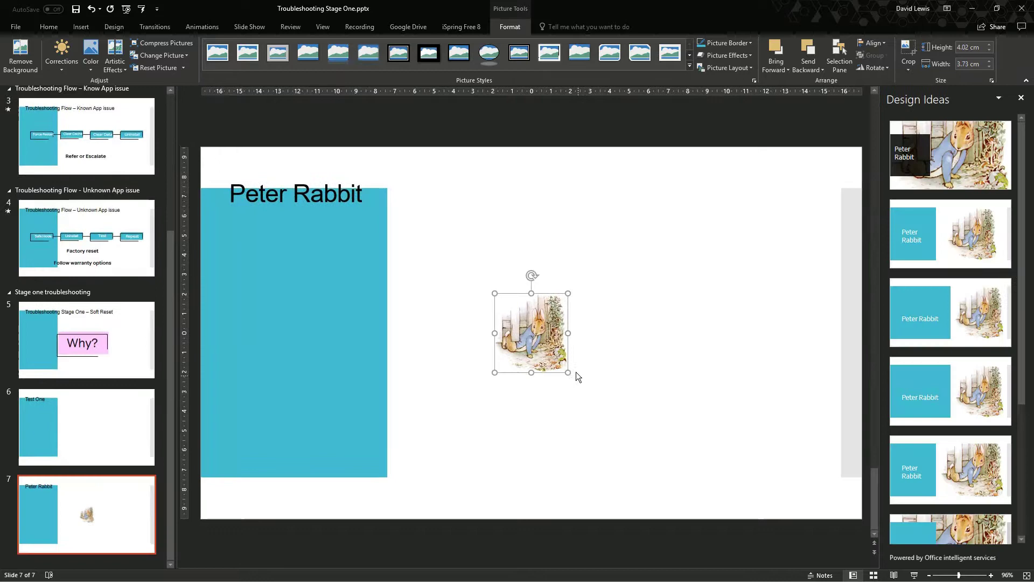
pyautogui.click(974, 173)
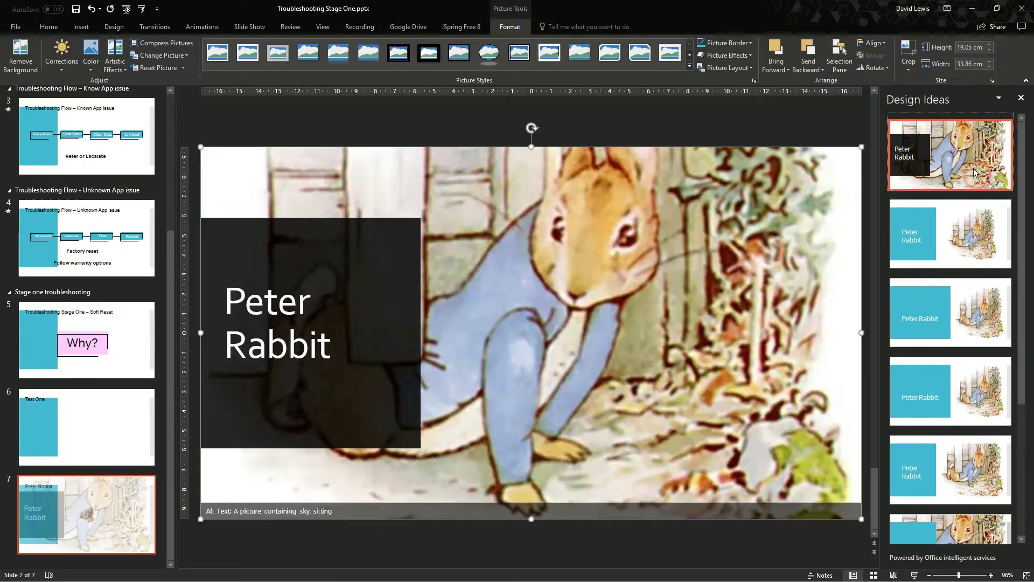
pyautogui.click(552, 128)
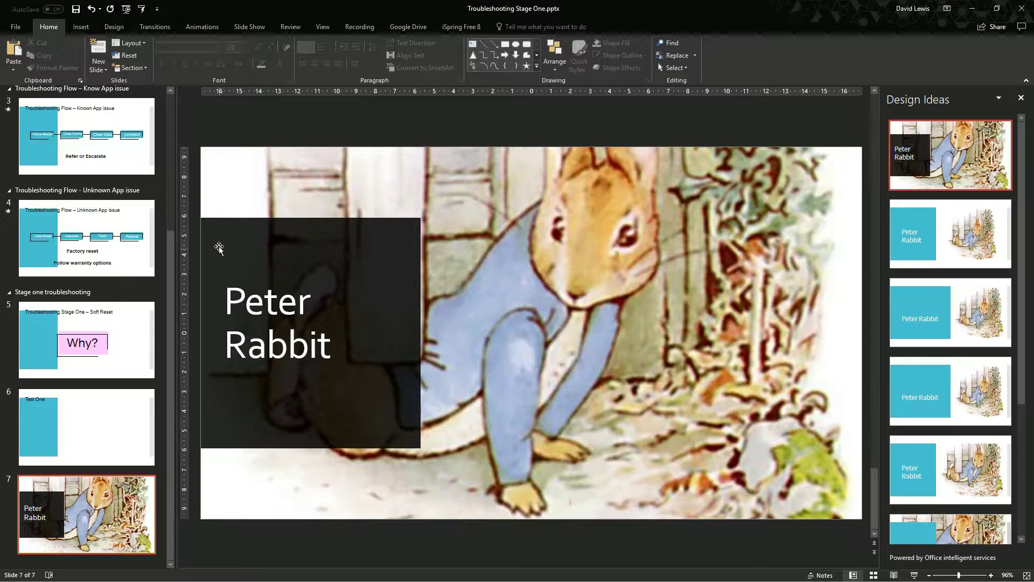
# Replace slide 6's 'Test One' title with 'Table of Contents'
pyautogui.click(83, 438)
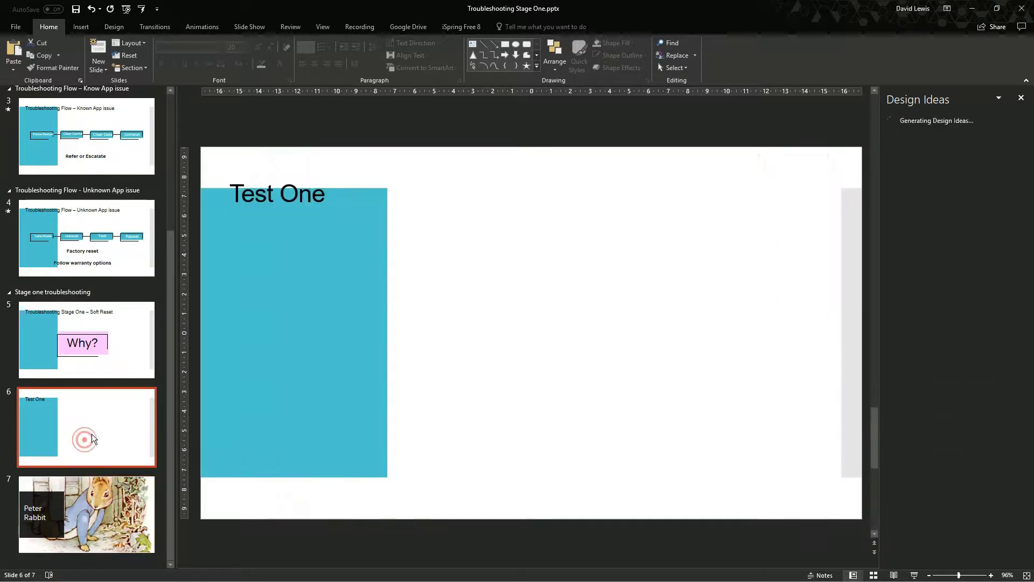
pyautogui.click(533, 240)
pyautogui.click(314, 200)
pyautogui.moveTo(326, 200); pyautogui.dragTo(179, 196)
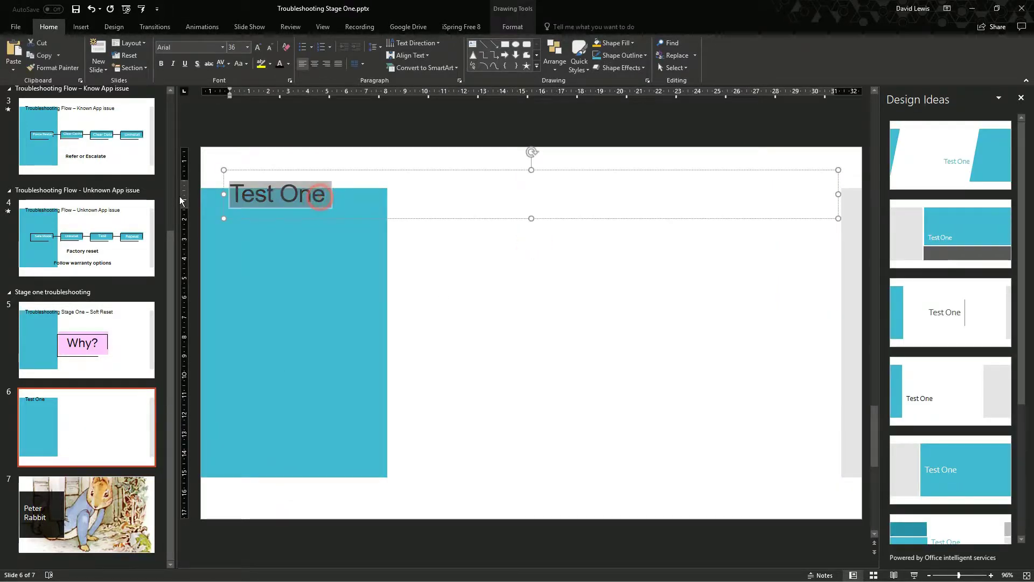
pyautogui.press('Delete')
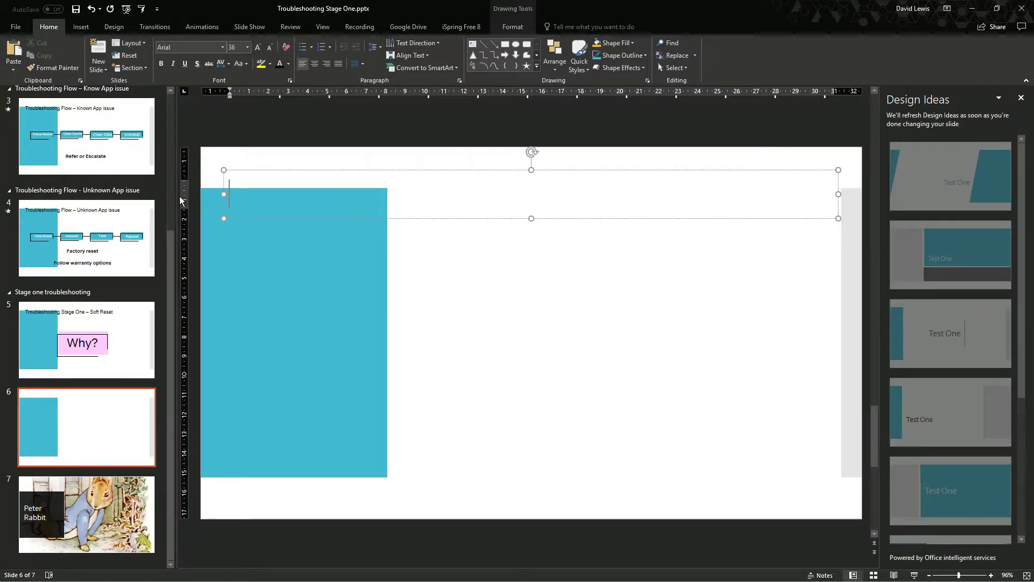
pyautogui.write('Table of COnte')
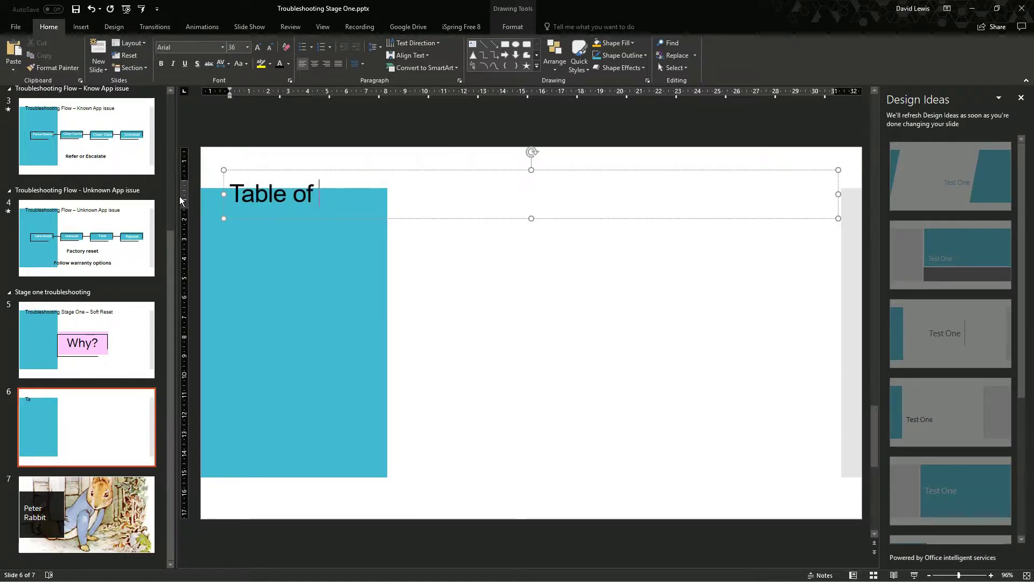
pyautogui.press('BackSpace')
pyautogui.press('BackSpace')
pyautogui.press('BackSpace')
pyautogui.press('BackSpace')
pyautogui.press('BackSpace')
pyautogui.press('BackSpace')
pyautogui.press('BackSpace')
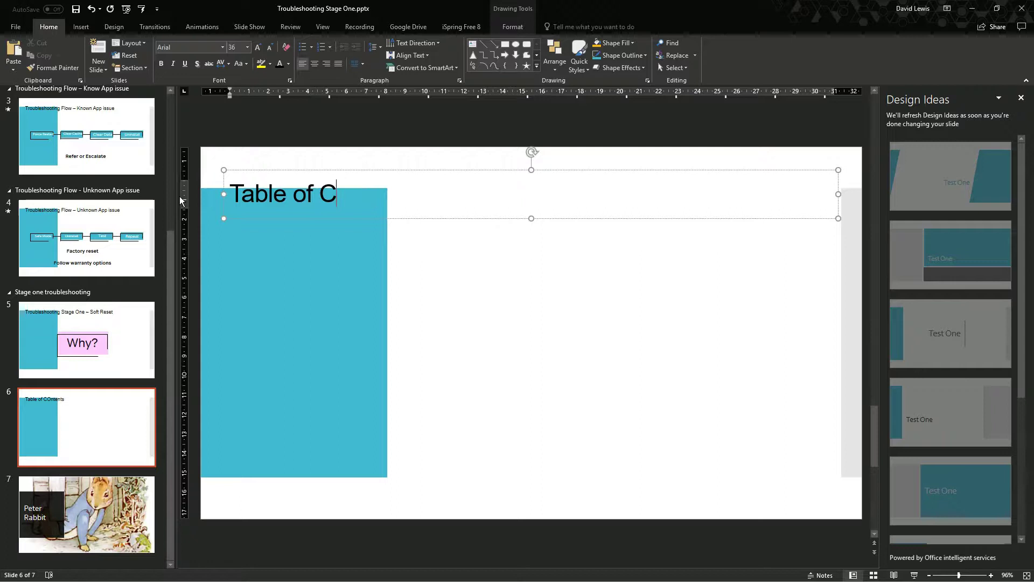
pyautogui.write('ontents')
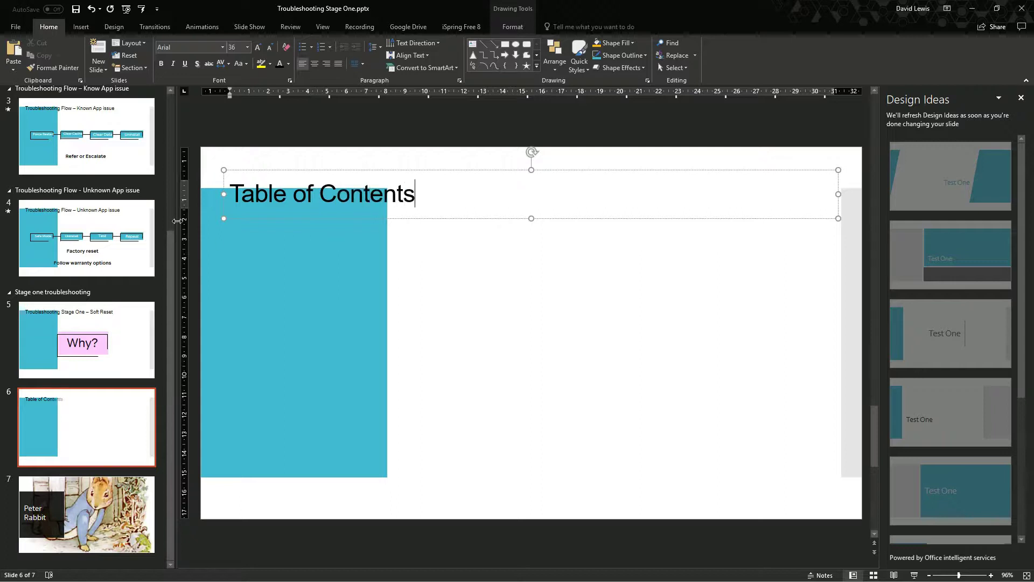
pyautogui.click(373, 276)
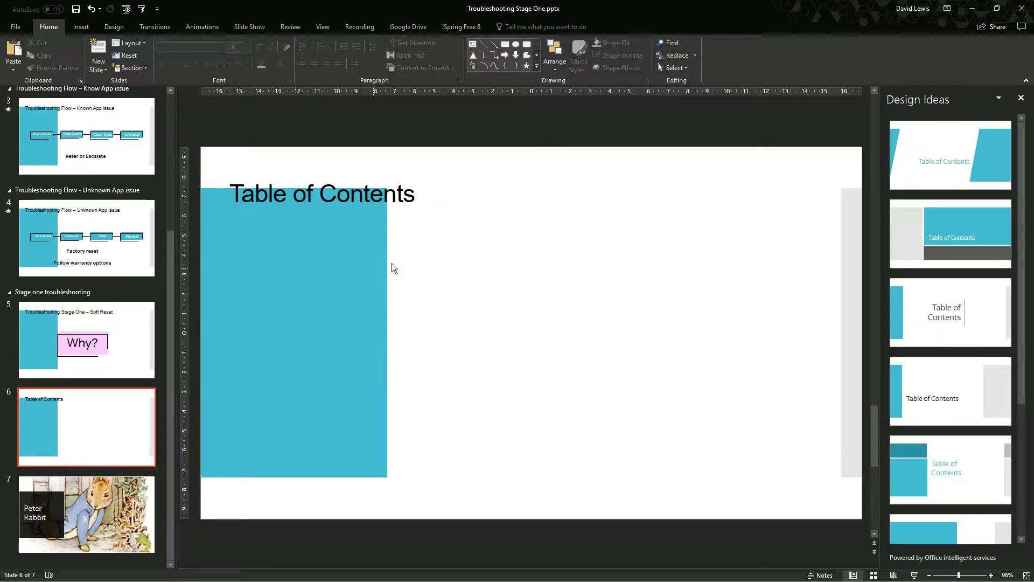
# Insert a Slide Zoom to slide 7, Peter Rabbit, and move it onto the blue panel
pyautogui.click(86, 29)
pyautogui.click(373, 59)
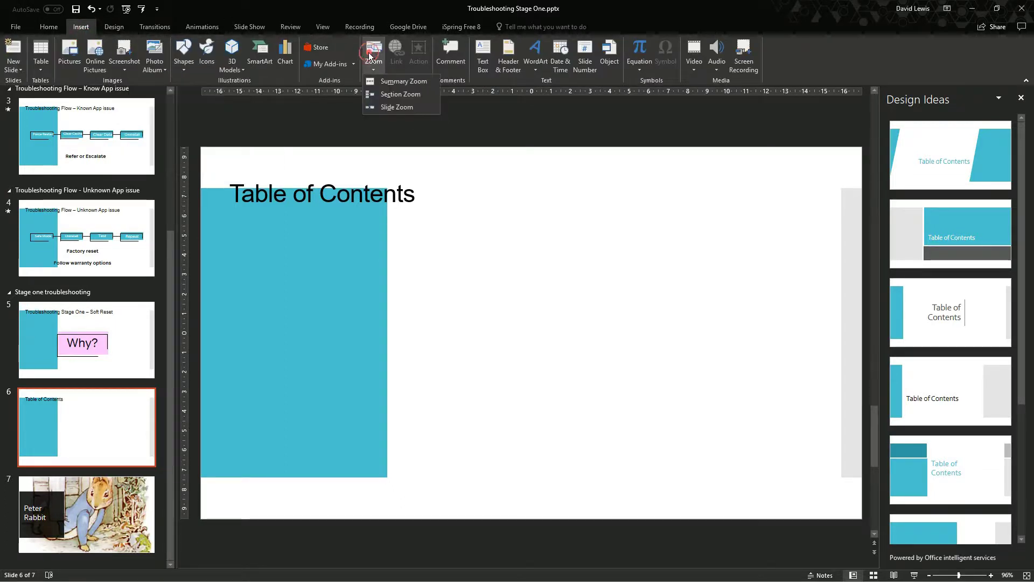
pyautogui.click(404, 108)
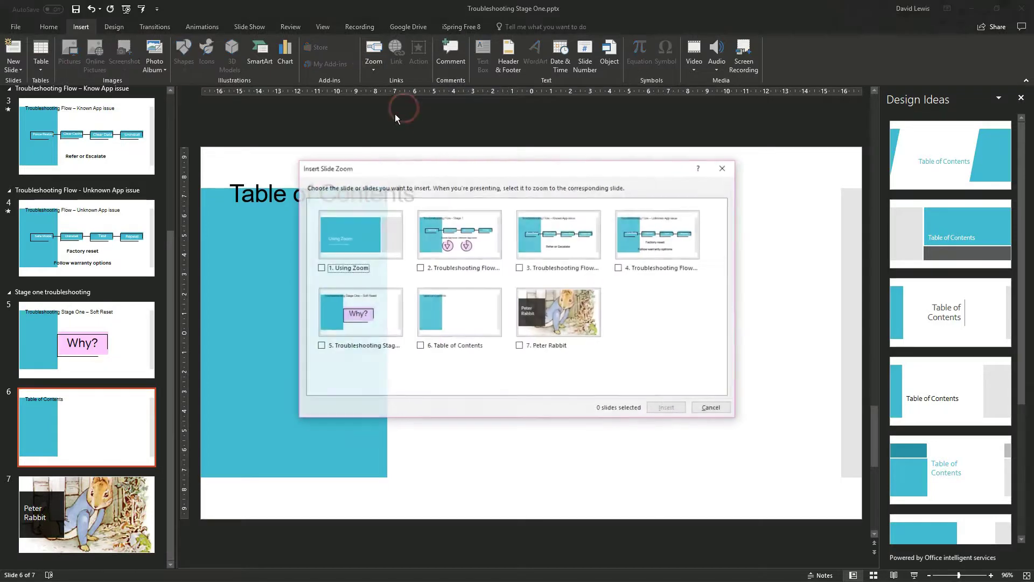
pyautogui.click(519, 345)
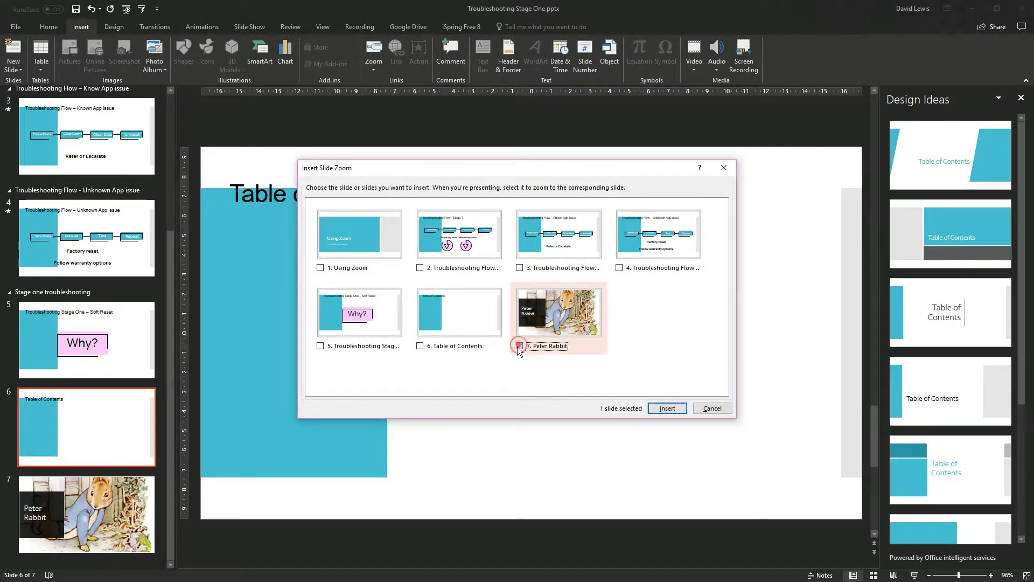
pyautogui.click(668, 408)
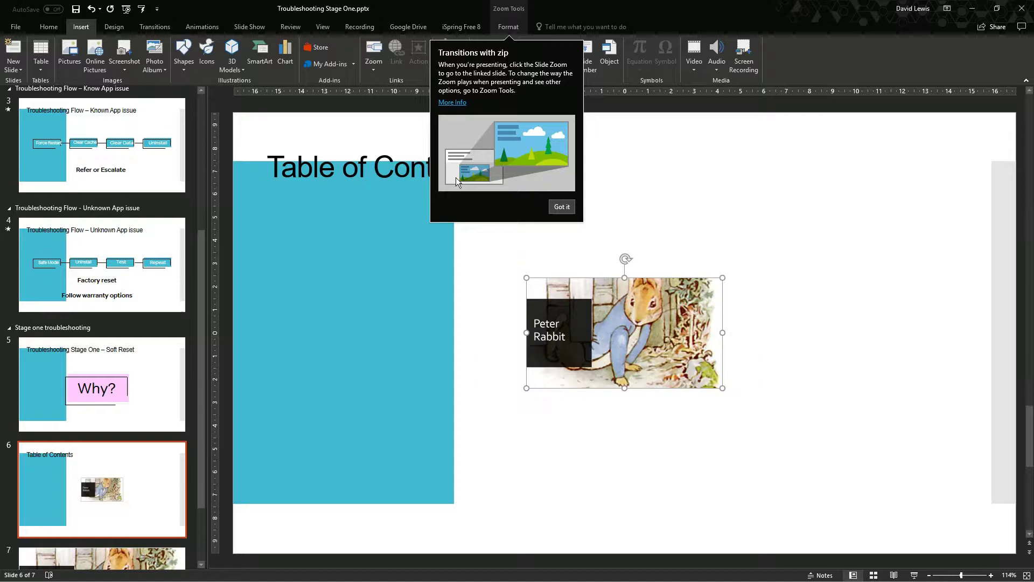
pyautogui.click(562, 207)
pyautogui.moveTo(578, 368); pyautogui.dragTo(378, 294)
pyautogui.press('Escape')
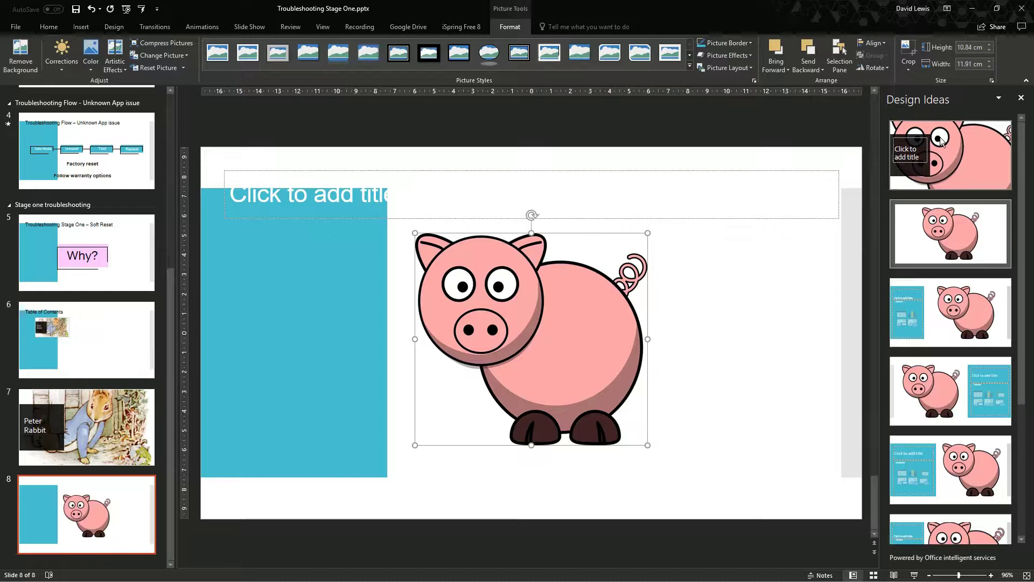
# Apply the full-slide pig design to slide 8 and title it 'Popper the Pig'
pyautogui.click(948, 138)
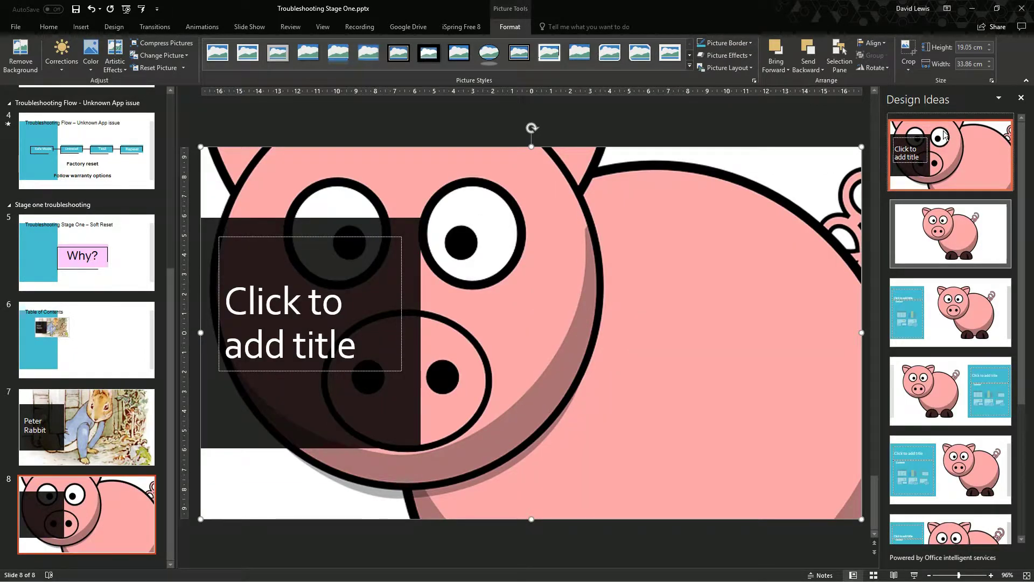
pyautogui.click(273, 323)
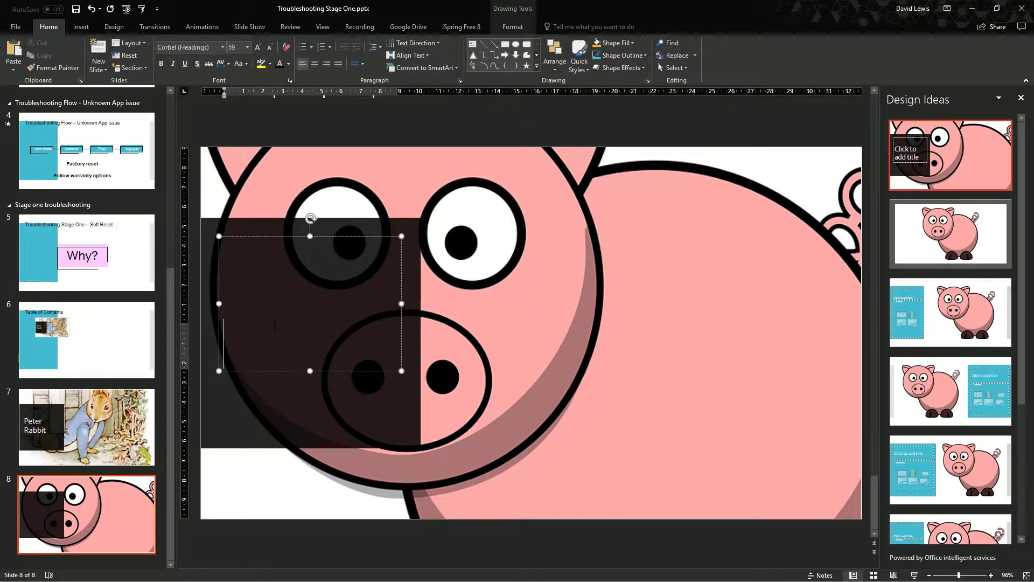
pyautogui.write('P')
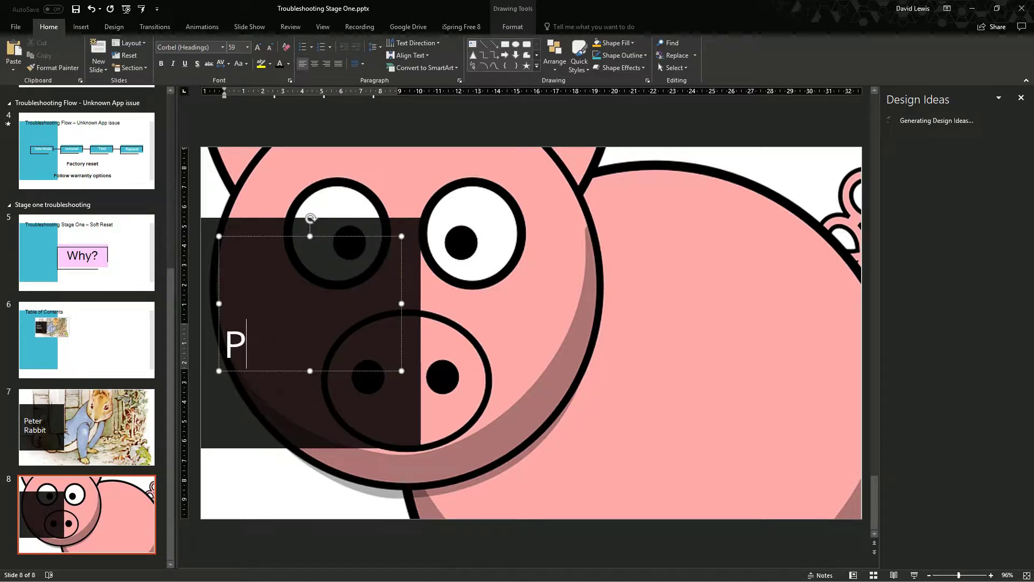
pyautogui.write('opper the {ig')
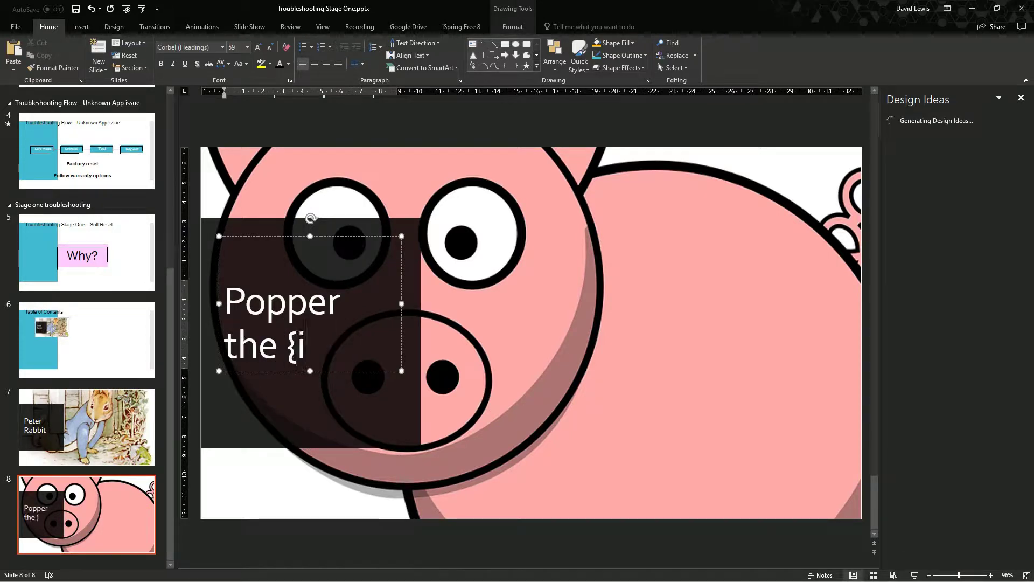
pyautogui.doubleClick(291, 345)
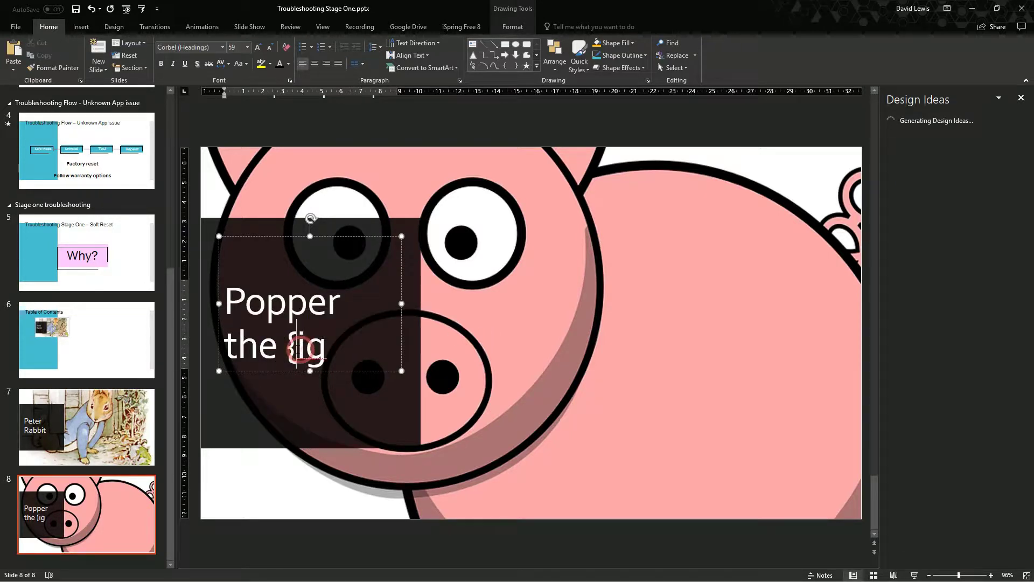
pyautogui.press('BackSpace')
pyautogui.write('P')
pyautogui.click(482, 273)
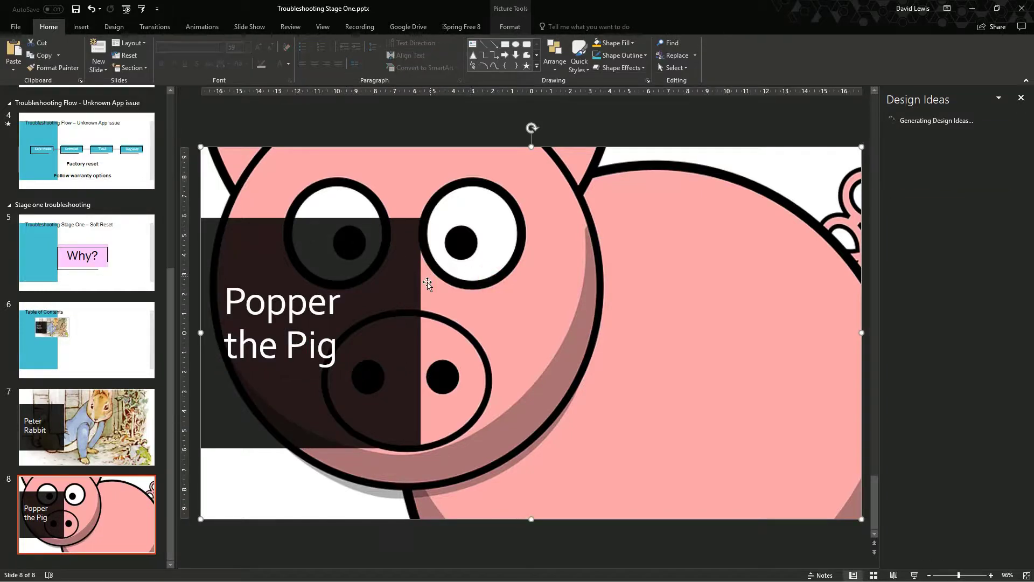
# Check the Peter Rabbit and Popper the Pig slides, then open the Table of Contents slide
pyautogui.click(63, 438)
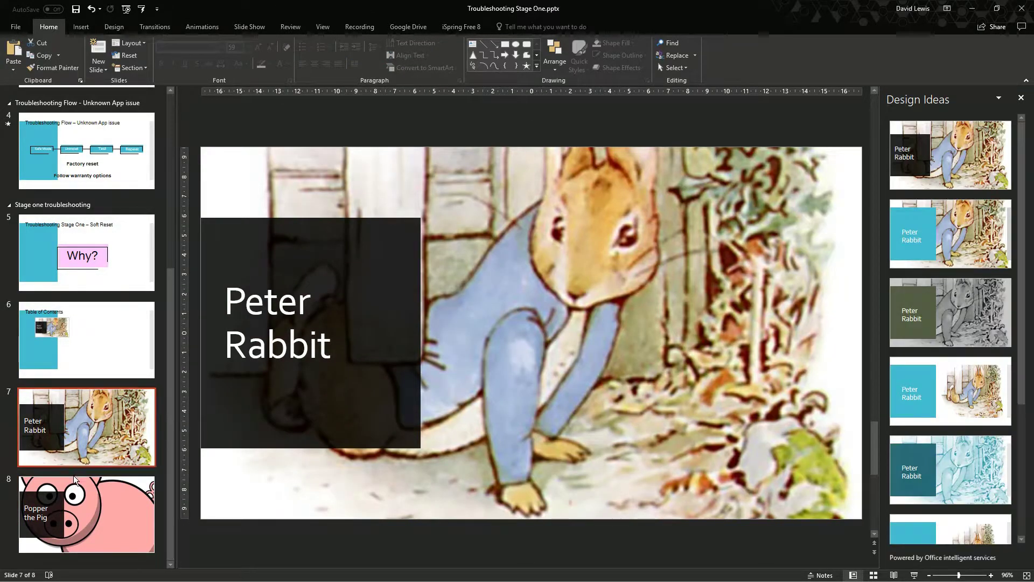
pyautogui.click(74, 483)
pyautogui.click(83, 452)
pyautogui.click(82, 502)
pyautogui.click(81, 368)
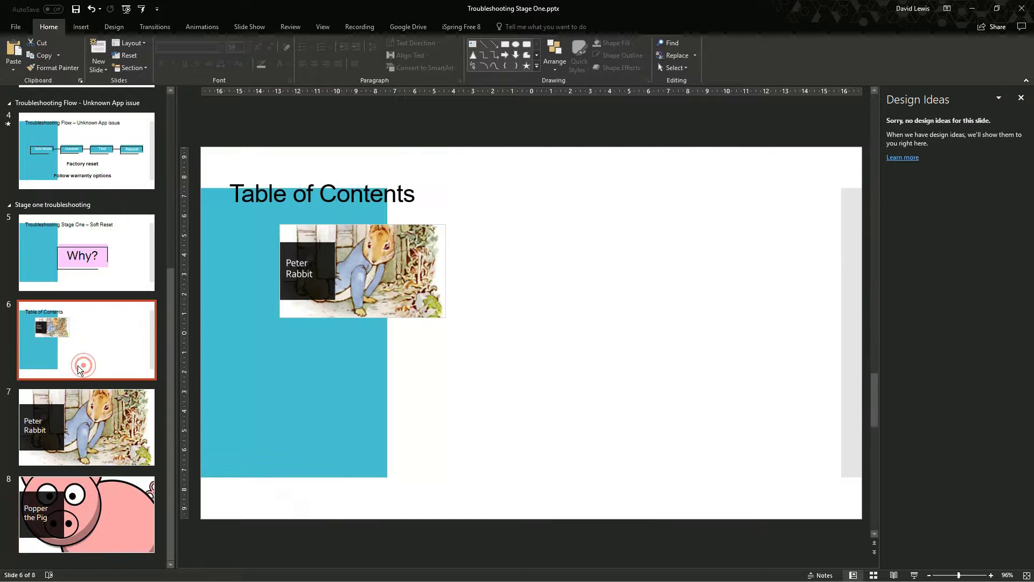
pyautogui.click(414, 284)
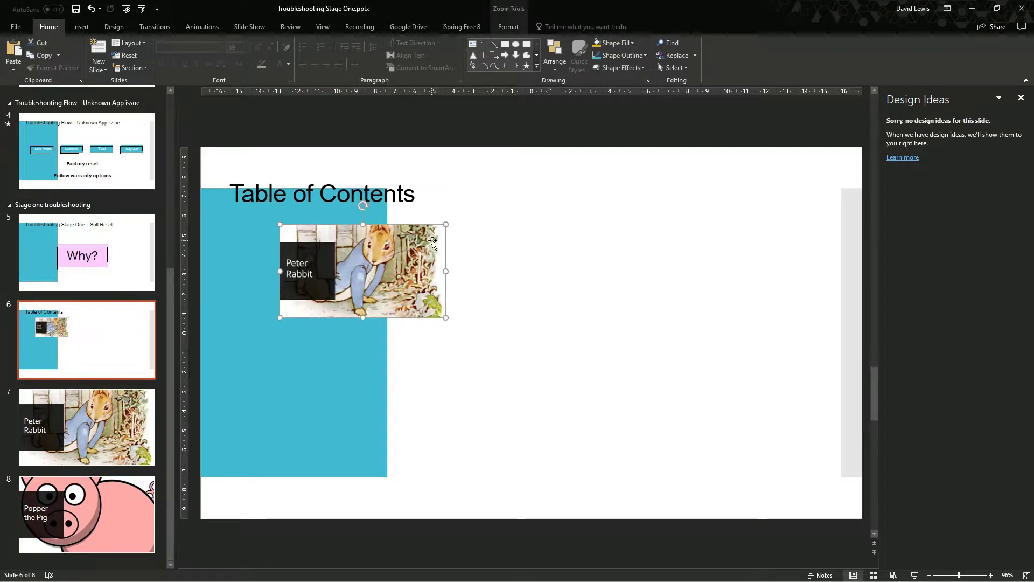
pyautogui.click(485, 236)
pyautogui.click(324, 25)
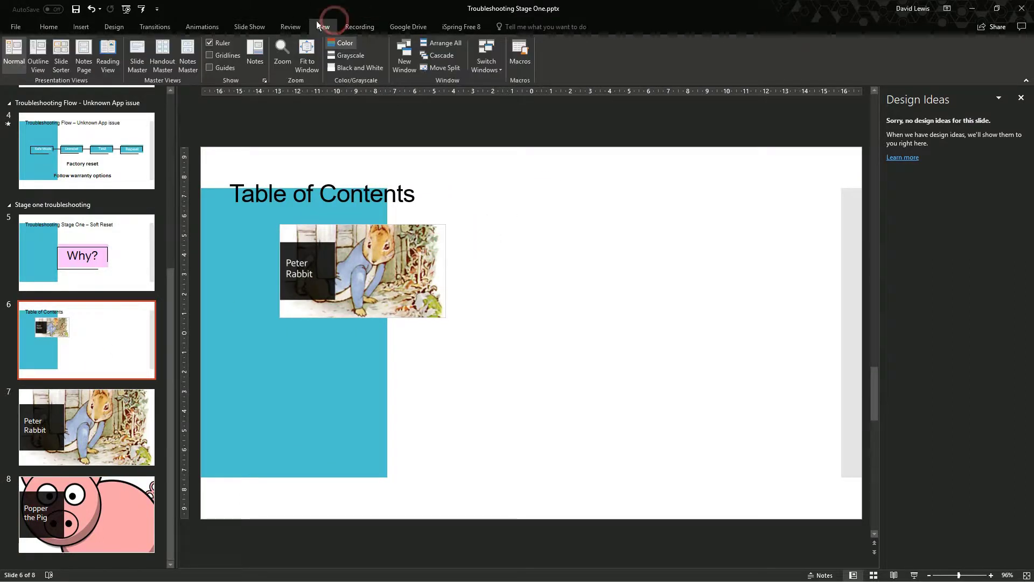
pyautogui.click(50, 32)
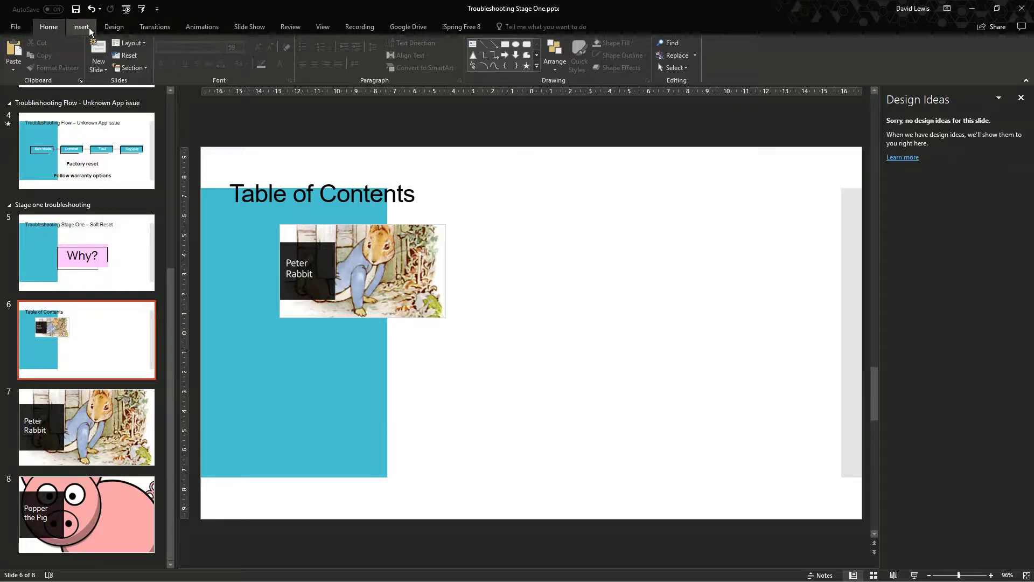
# Insert a Slide Zoom to slide 8, Popper the Pig, and place it below the Peter Rabbit zoom
pyautogui.click(89, 28)
pyautogui.click(373, 62)
pyautogui.click(393, 103)
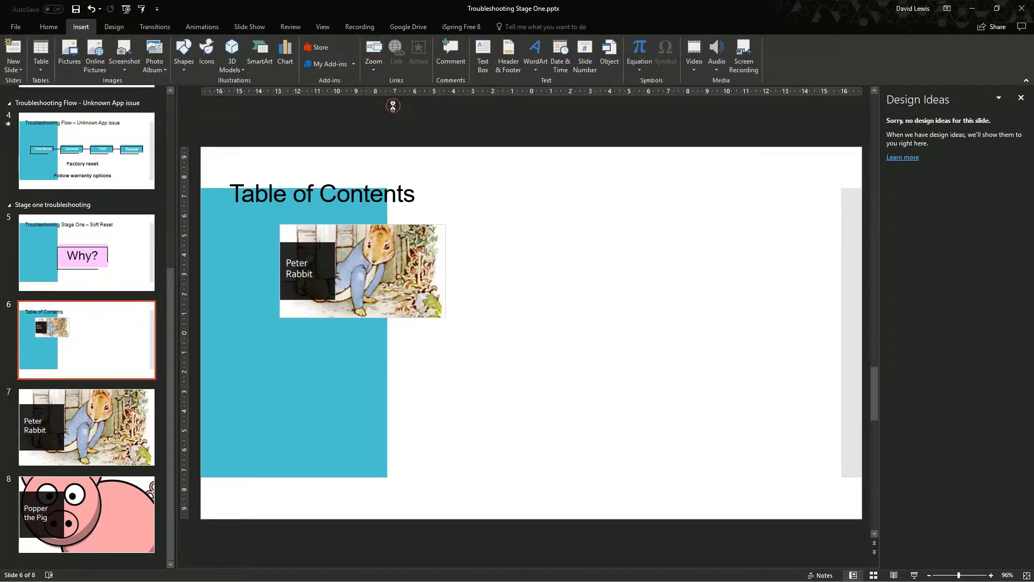
pyautogui.click(619, 345)
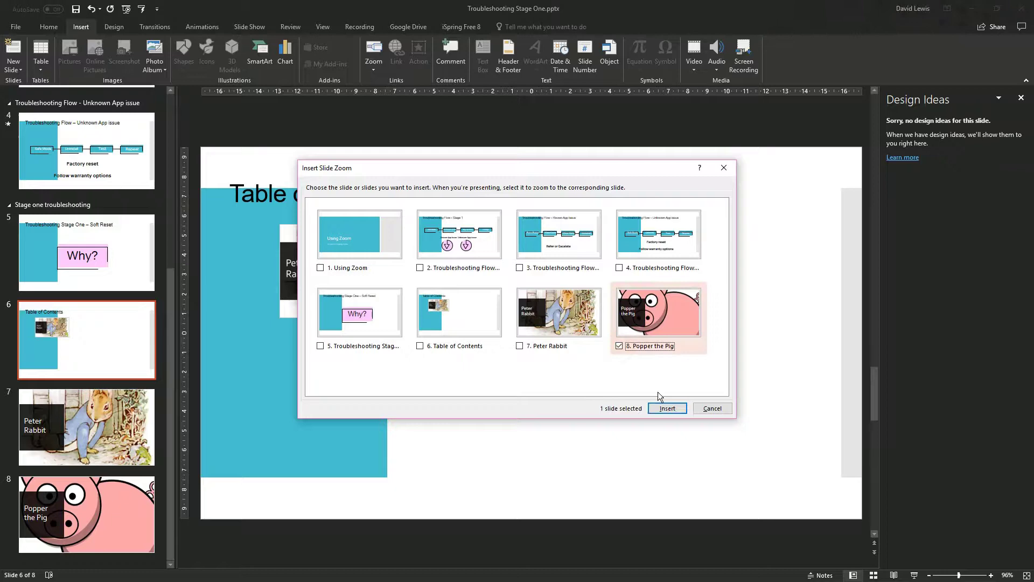
pyautogui.click(668, 409)
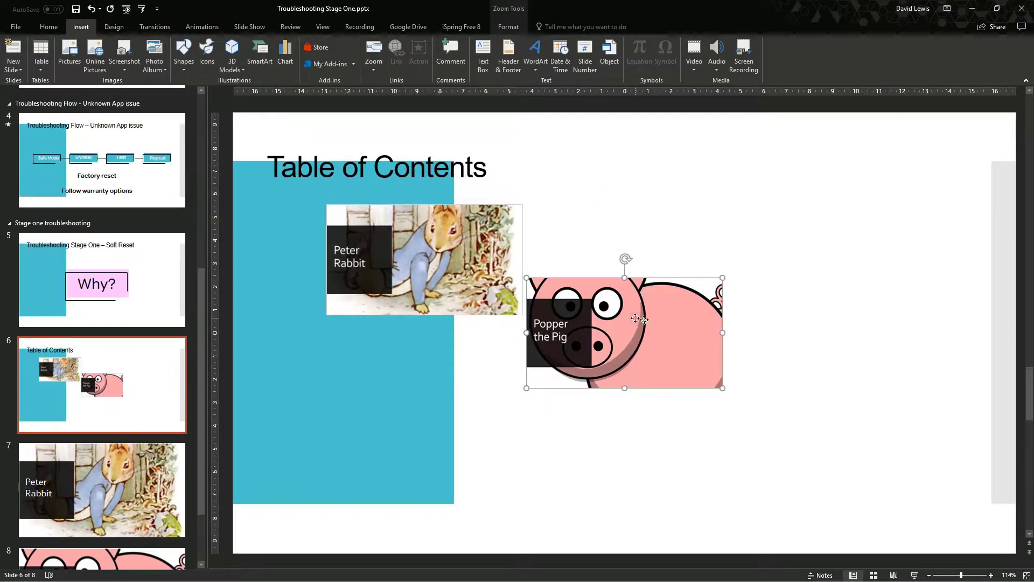
pyautogui.moveTo(616, 324); pyautogui.dragTo(416, 380)
pyautogui.click(555, 453)
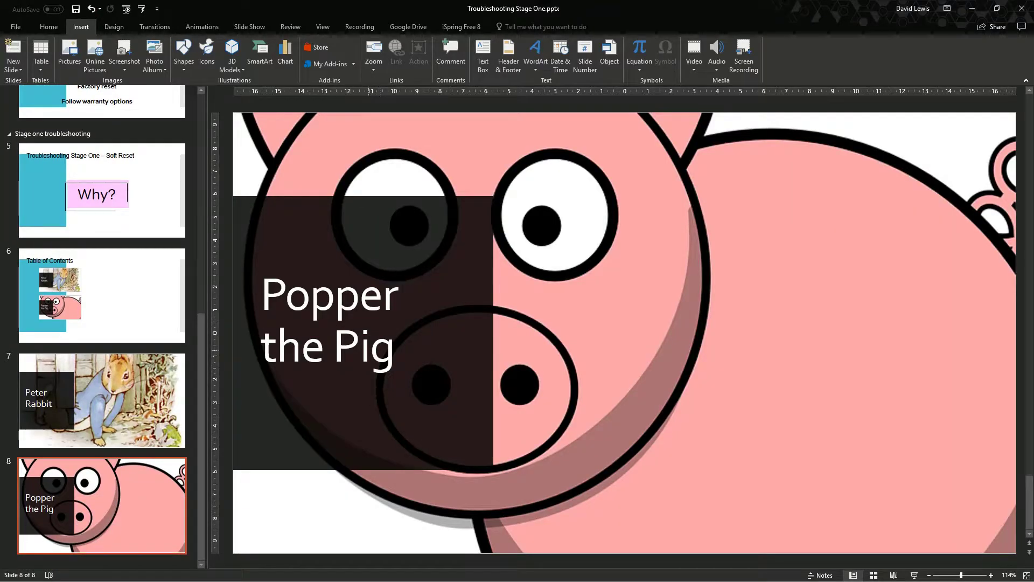
pyautogui.click(74, 291)
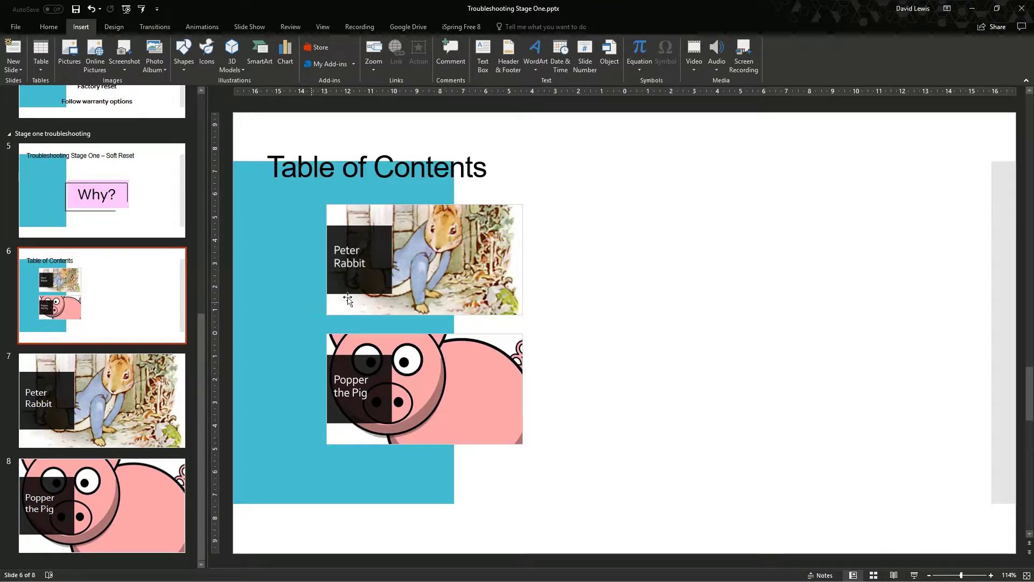
# Add a new slide after Peter Rabbit titled 'About Pete Rabbit' in black text
pyautogui.click(89, 445)
pyautogui.rightClick(89, 443)
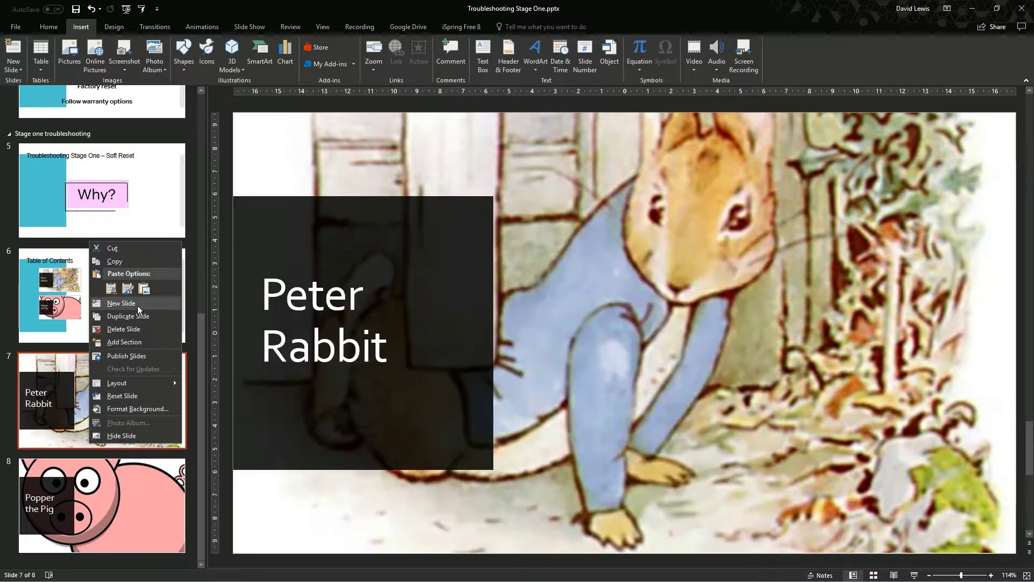
pyautogui.click(137, 305)
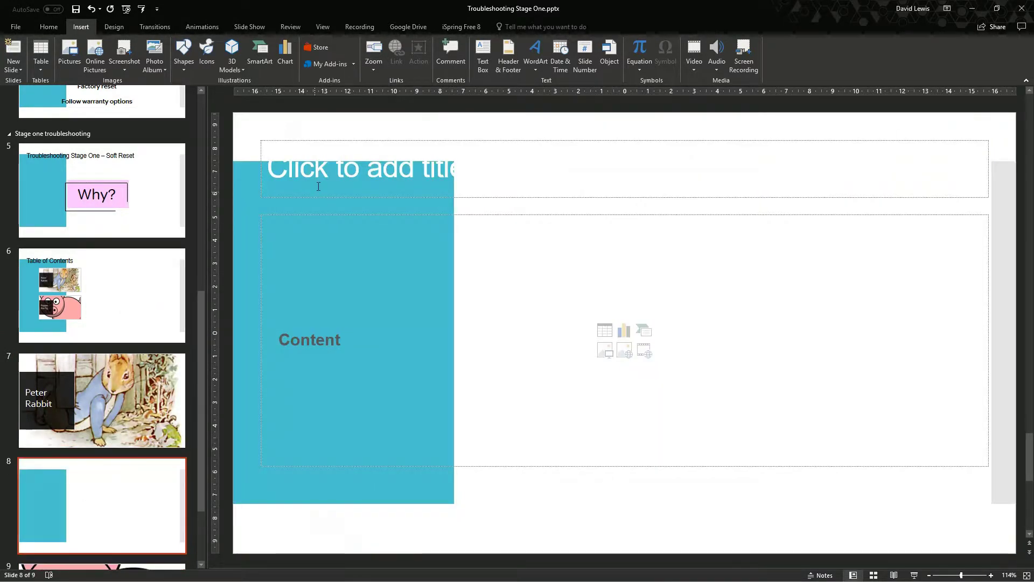
pyautogui.click(323, 169)
pyautogui.write('About ')
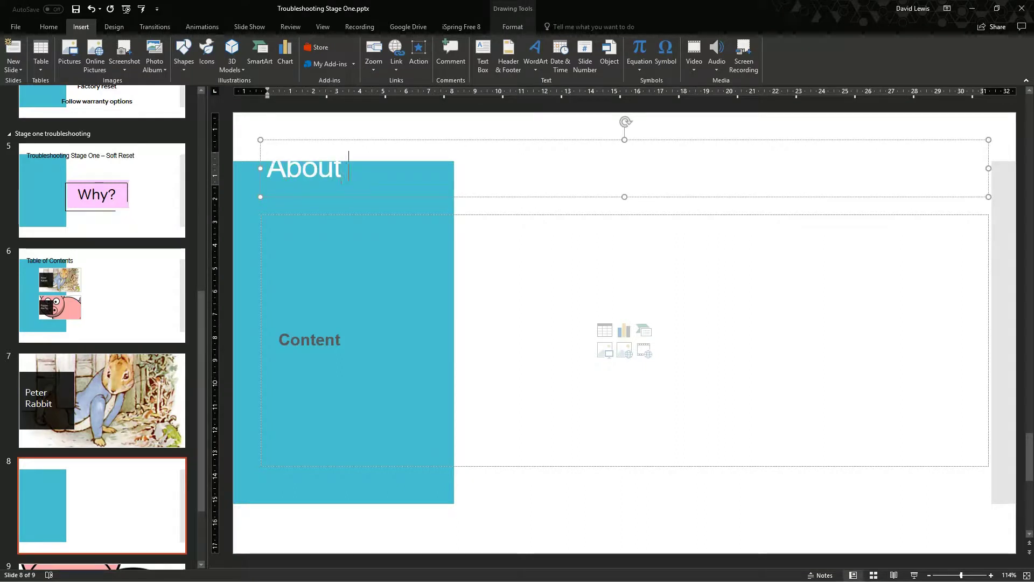
pyautogui.write('Pete Ra')
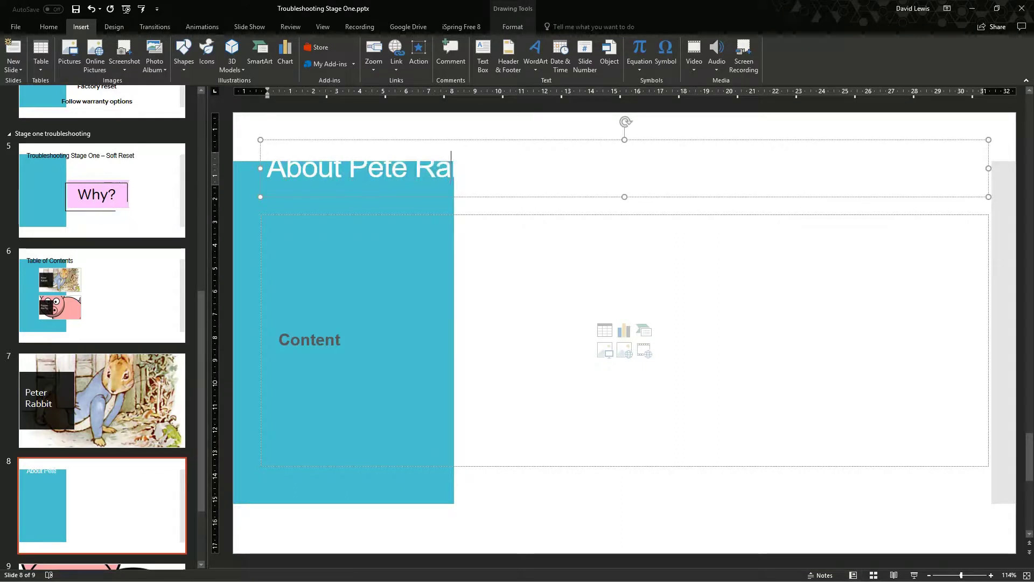
pyautogui.write('i')
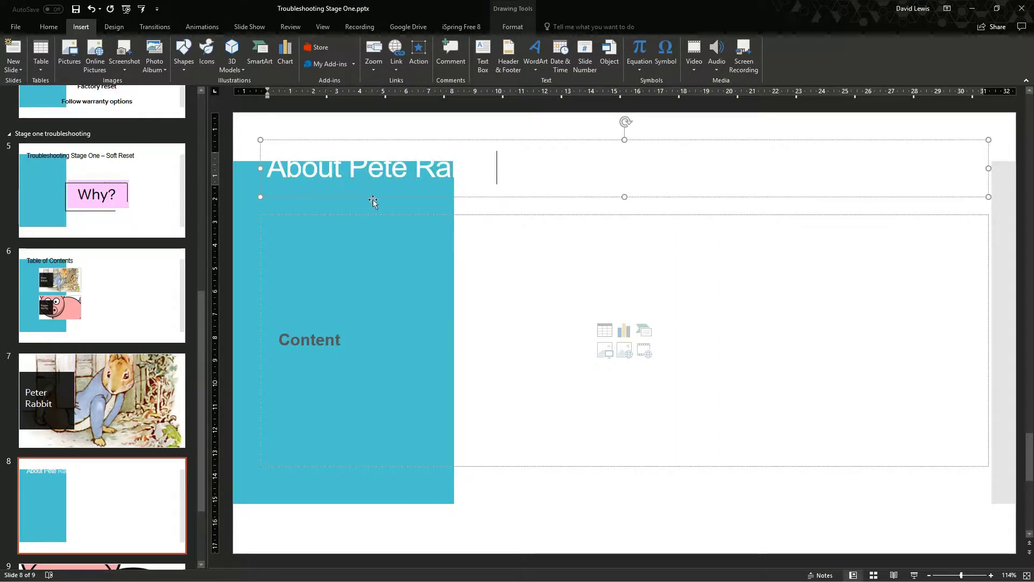
pyautogui.click(488, 196)
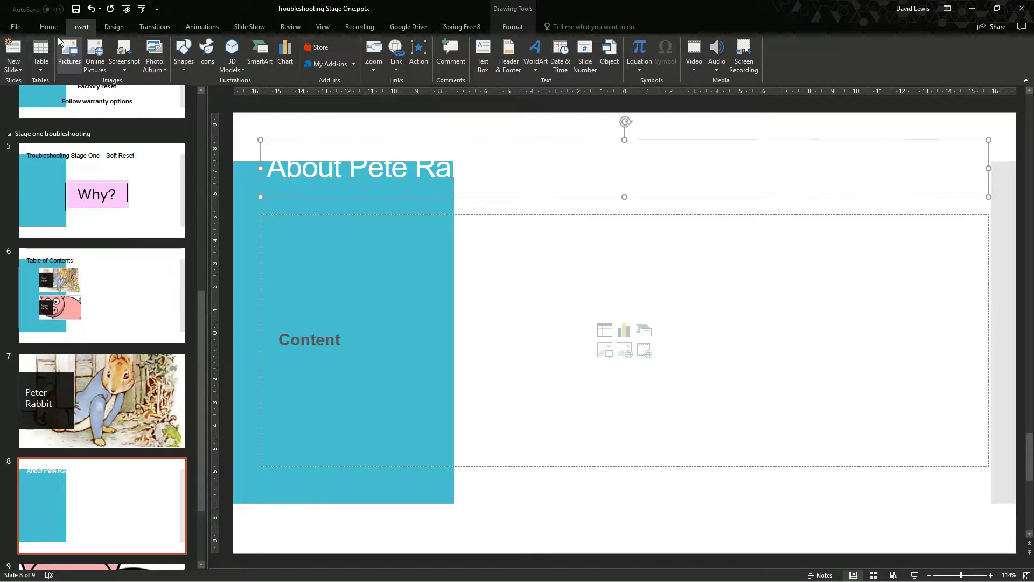
pyautogui.click(48, 27)
pyautogui.click(279, 64)
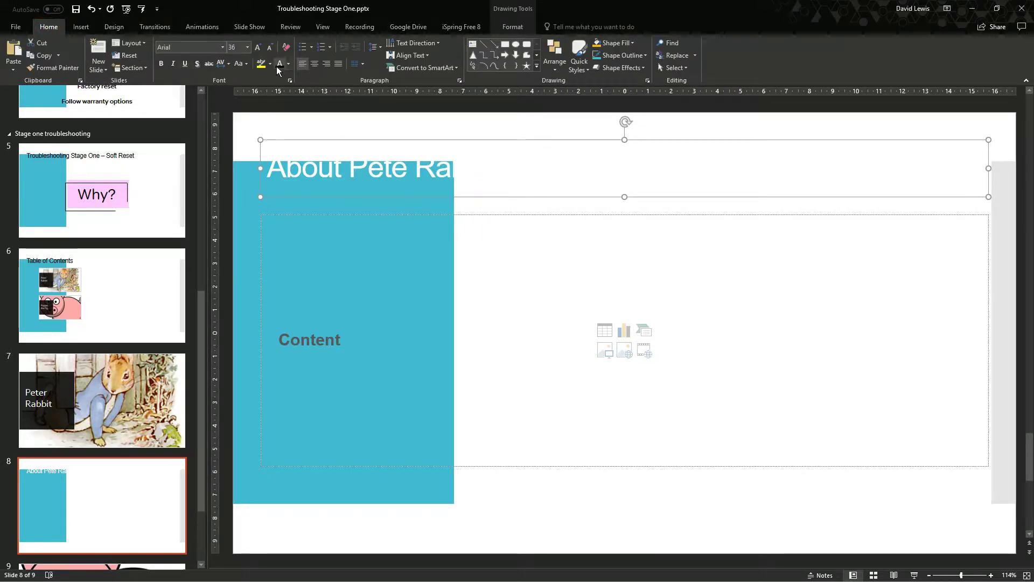
# Paste the lorem ipsum paragraph into the slide's body placeholder
pyautogui.click(306, 277)
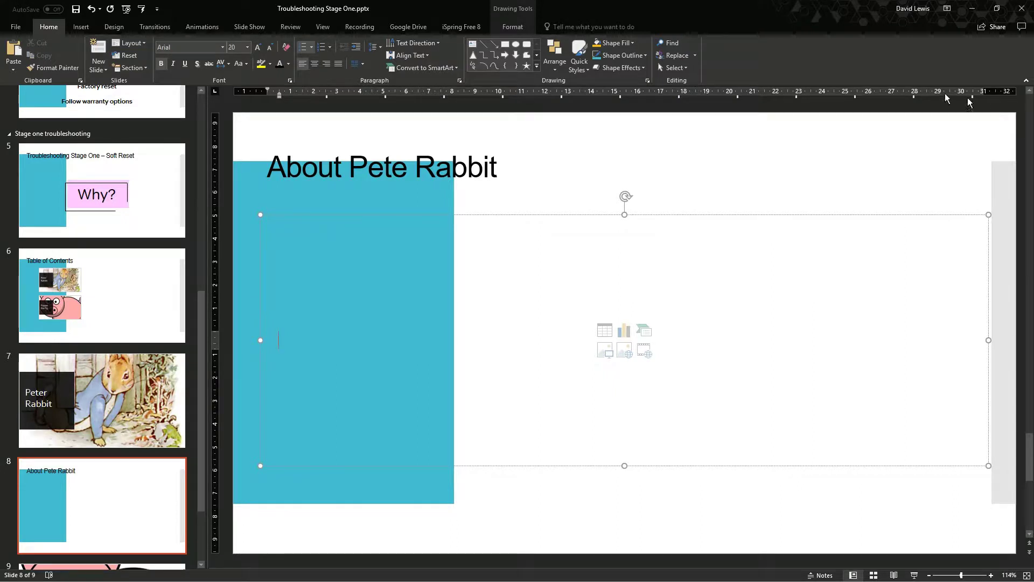
pyautogui.click(76, 9)
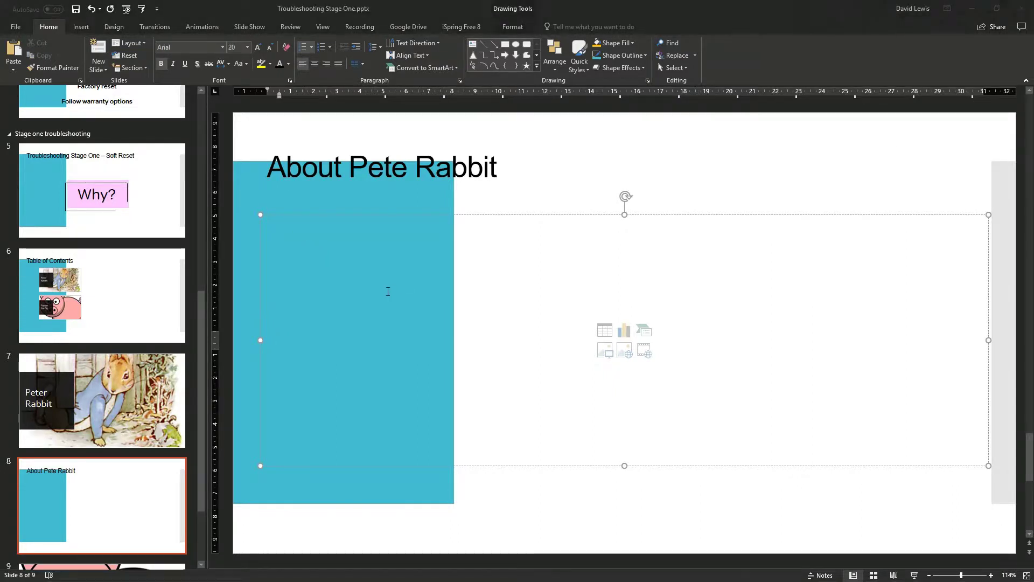
pyautogui.click(486, 279)
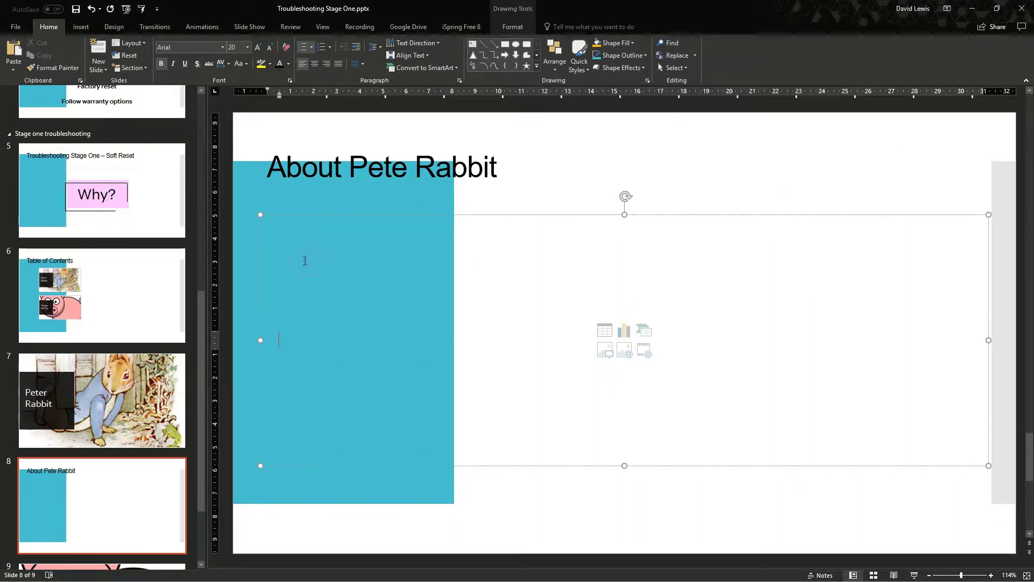
pyautogui.write('Lorem ipsum dolor sit amet, consectetur adipiscing elit. Ut nibh risus, iaculis quis congue eget, tincidunt sed justo. Maecenas at velit nec nulla mattis euismod. Aenean fermentum mattis aliquam. Lorem ipsum dolor sit amet, consectetur adipiscing elit. Sed varius sit amet metus eu ullamcorper. Donec id ante vel risus mollis eleifend. Suspendisse potenti. Vestibulum lorem purus, luctus at dui sed, interdum semper enim. Proin molestie elit id lobortis fermentum.')
pyautogui.click(596, 198)
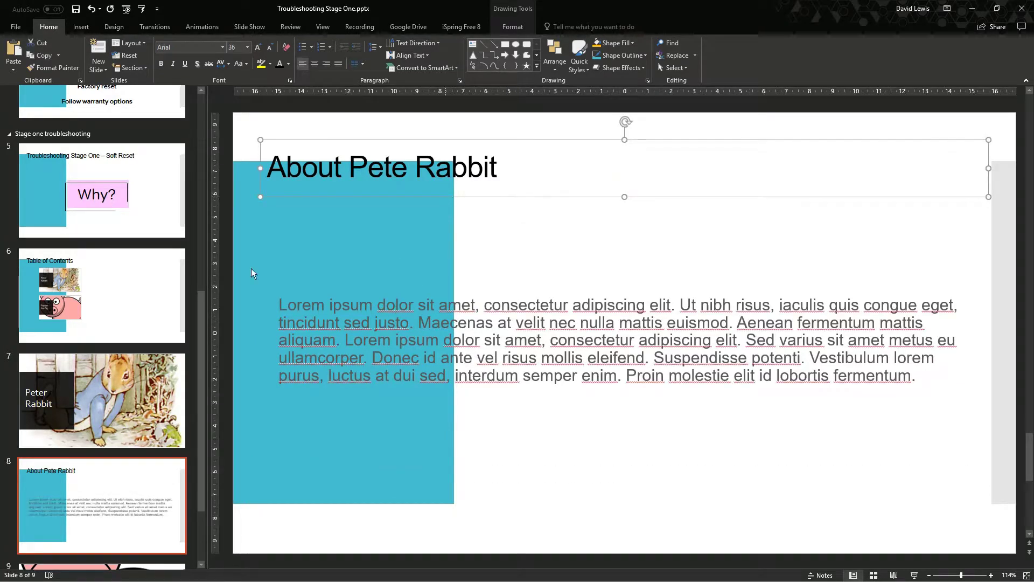
pyautogui.click(115, 471)
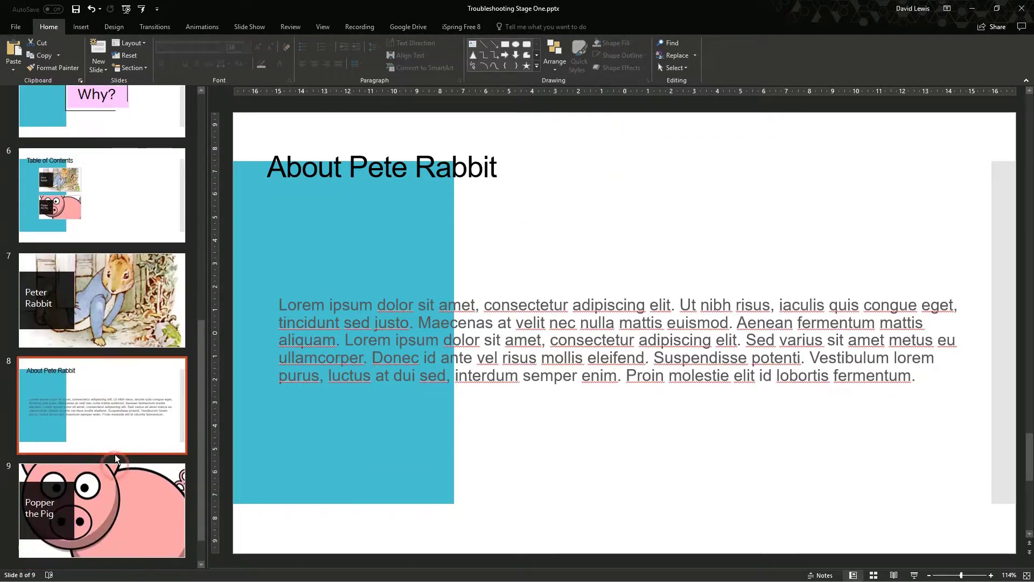
# Add a new slide after Popper the Pig titled 'About Popper the Pig'
pyautogui.rightClick(105, 553)
pyautogui.click(137, 535)
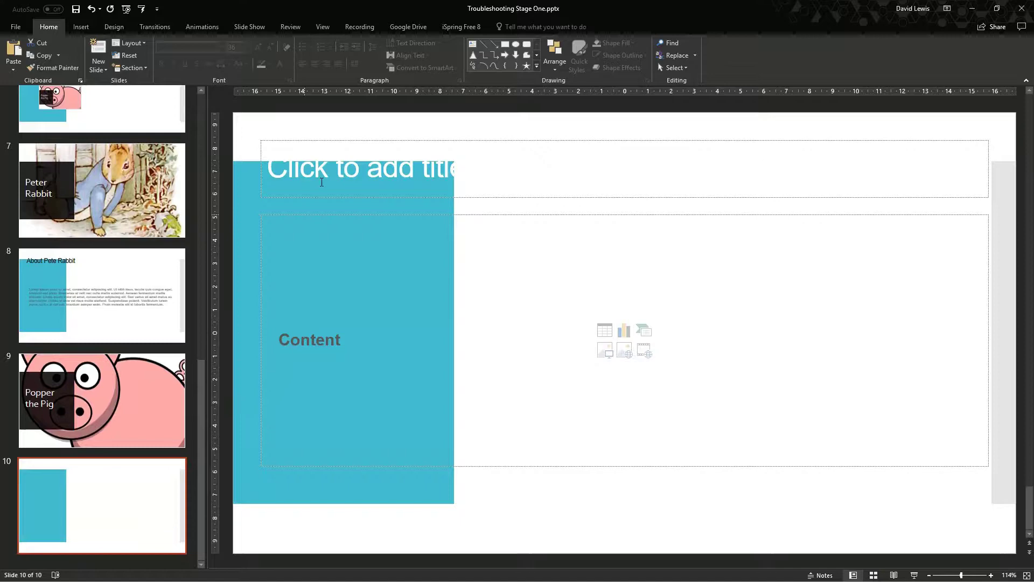
pyautogui.click(322, 178)
pyautogui.write('Bout Pow')
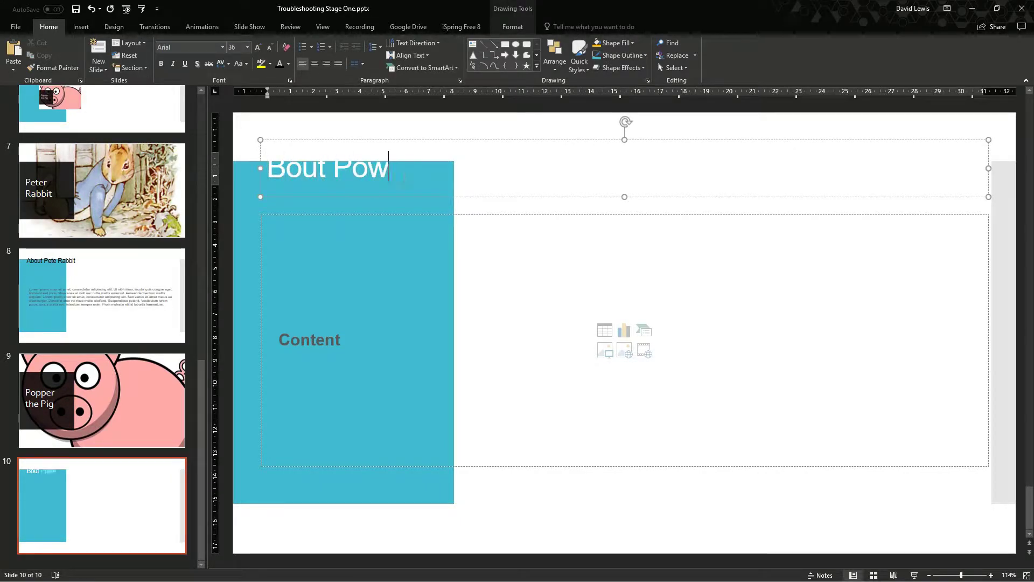
pyautogui.press('BackSpace')
pyautogui.write('pper')
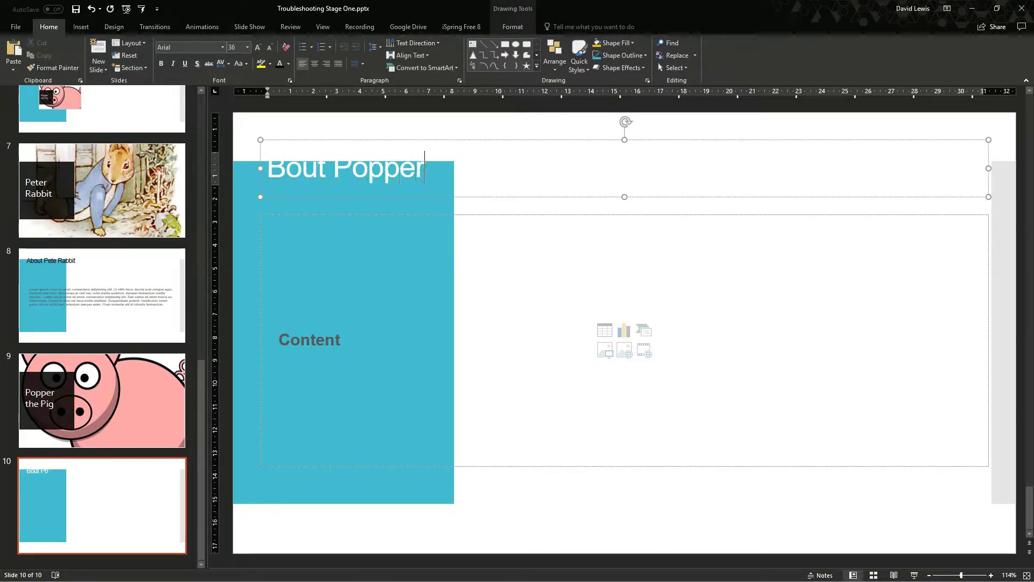
pyautogui.write(' the Pig')
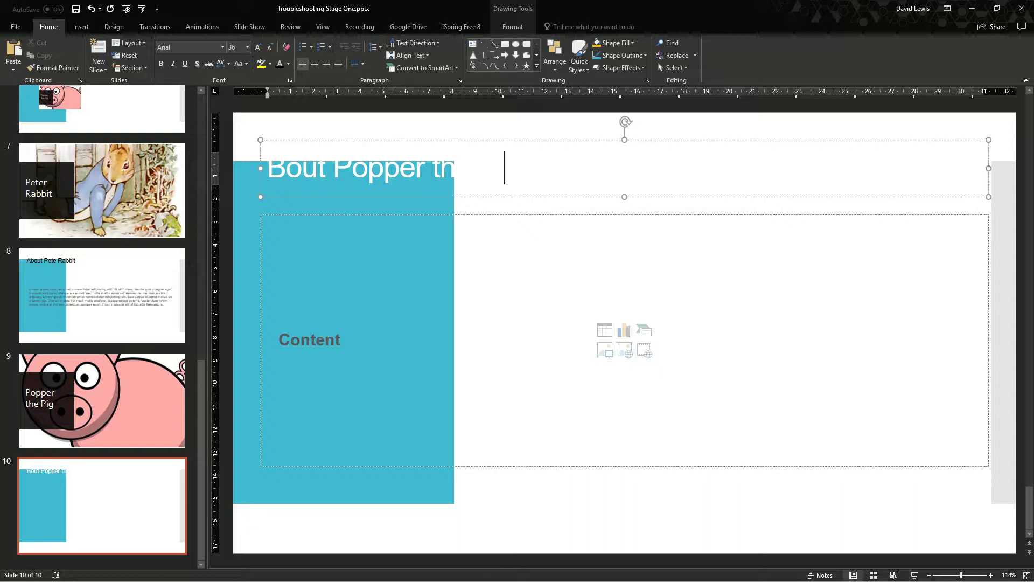
pyautogui.click(285, 168)
pyautogui.press('BackSpace')
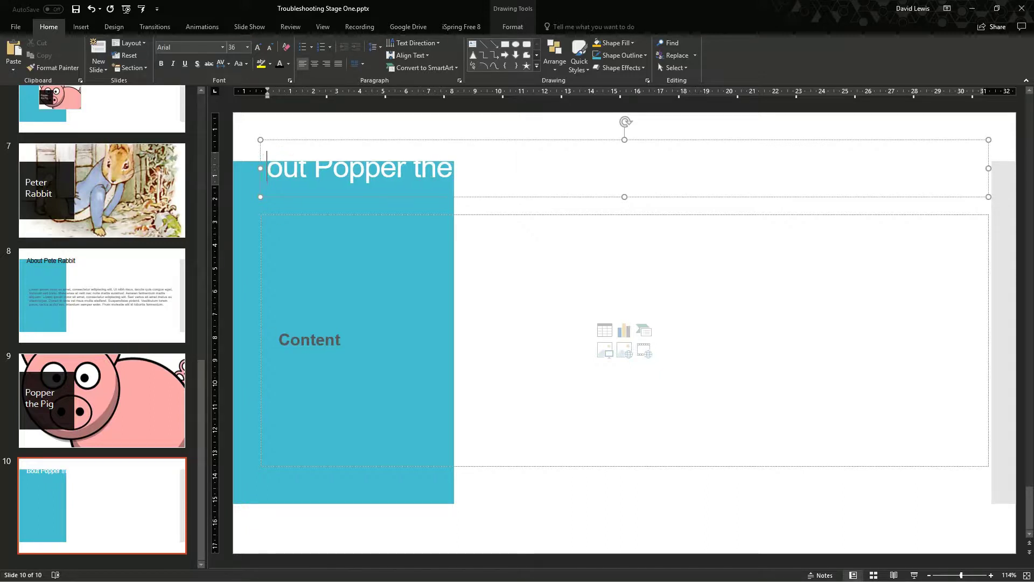
pyautogui.write('Ab')
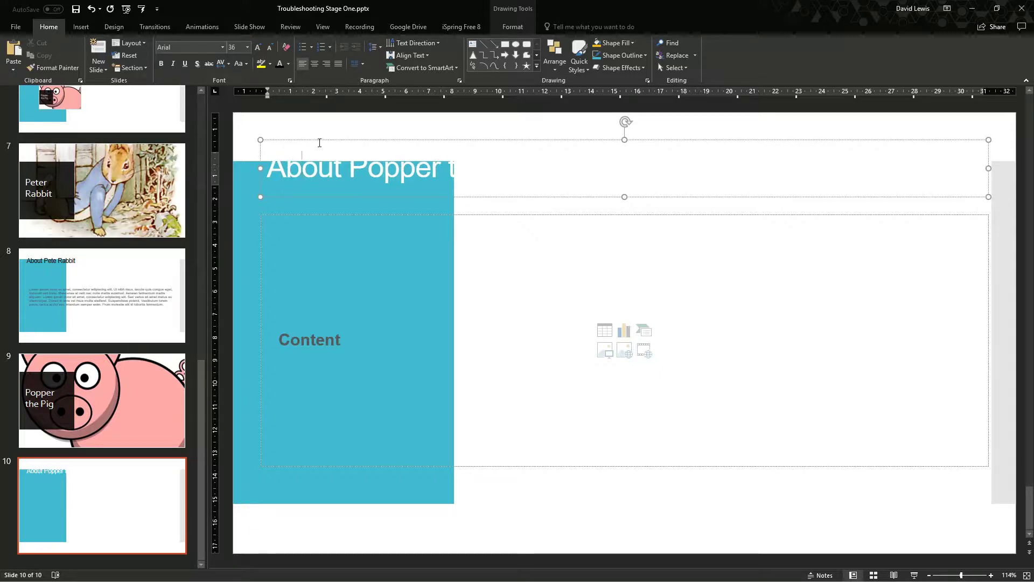
pyautogui.click(319, 142)
# Paste the lorem ipsum paragraph into the new slide's body
pyautogui.click(359, 299)
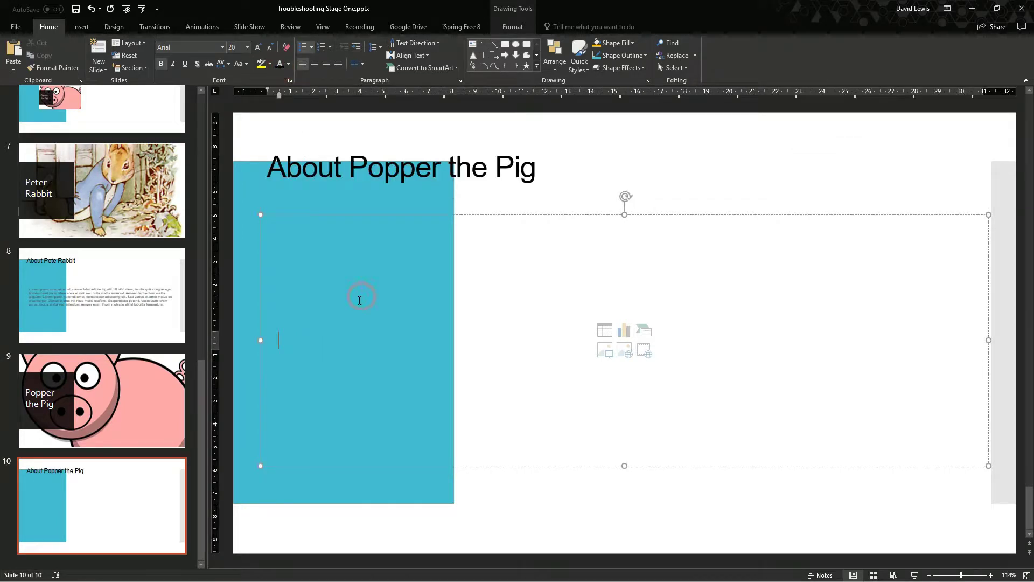
pyautogui.write('Lorem ipsum dolor sit amet, consectetur adipiscing elit. Ut nibh risus, iaculis quis congue eget, tincidunt sed justo. Maecenas at velit nec nulla mattis euismod. Aenean fermentum mattis aliquam. Lorem ipsum dolor sit amet, consectetur adipiscing elit. Sed varius sit amet metus eu ullamcorper. Donec id ante vel risus mollis eleifend. Suspendisse potenti. Vestibulum lorem purus, luctus at dui sed, interdum semper enim. Proin molestie elit id lobortis fermentum.')
pyautogui.click(223, 299)
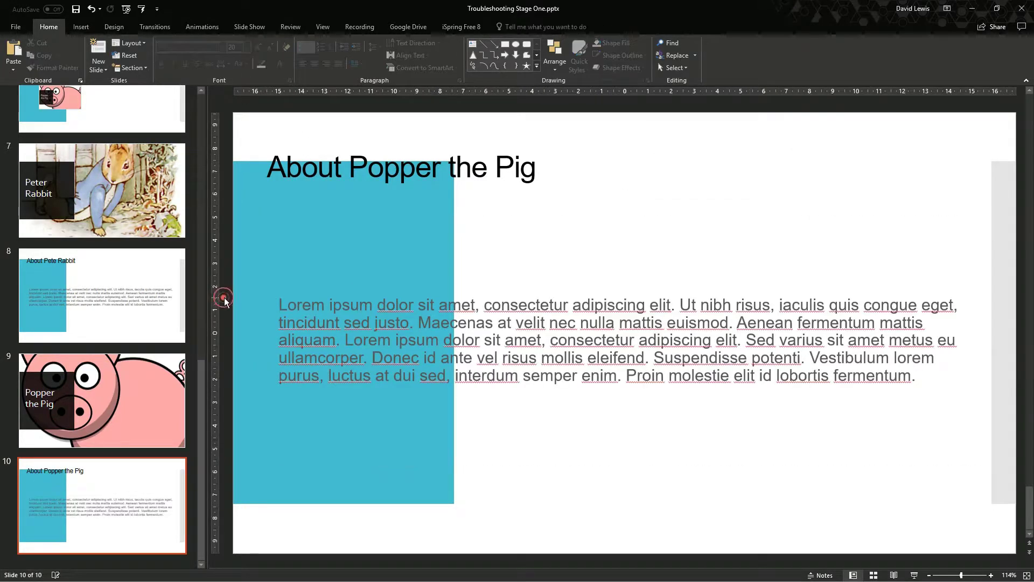
pyautogui.scroll(2, 224, 301)
# Review the Peter Rabbit and Popper the Pig slides, then return to the Table of Contents slide
pyautogui.press('pageup')
pyautogui.click(141, 367)
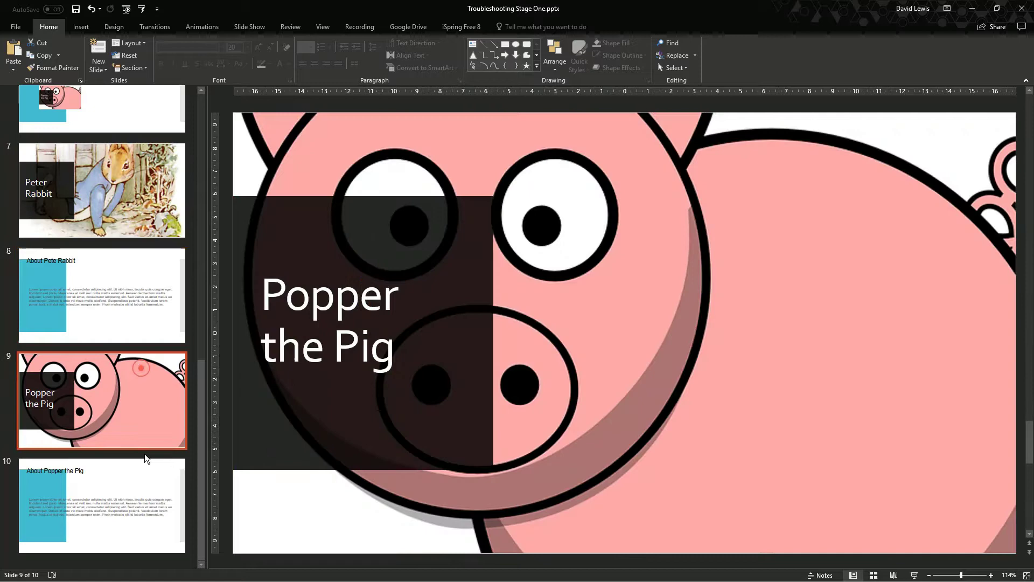
pyautogui.click(146, 462)
pyautogui.click(137, 302)
pyautogui.click(134, 243)
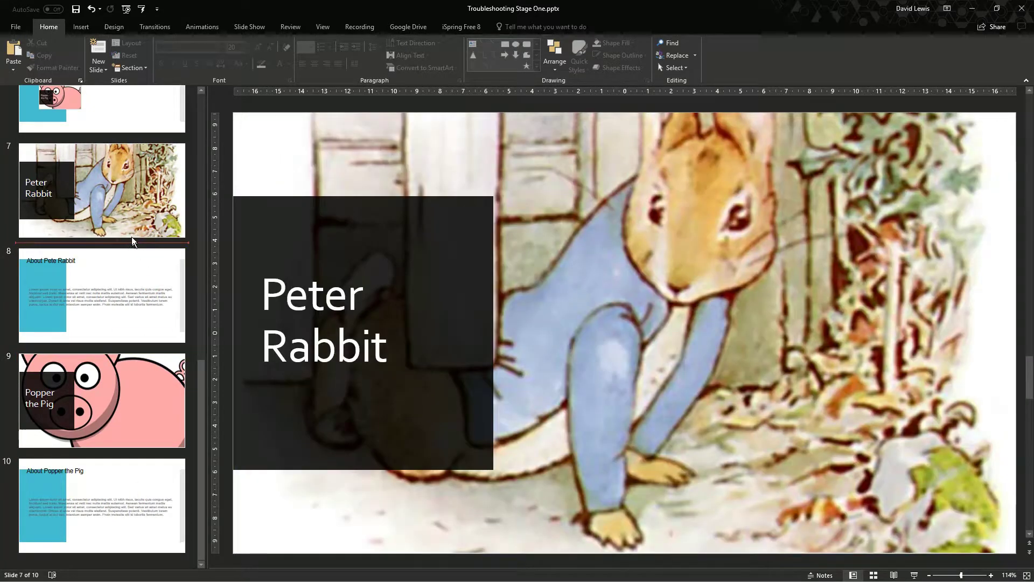
pyautogui.scroll(3, 118, 226)
pyautogui.click(108, 215)
pyautogui.scroll(-1, 124, 323)
pyautogui.click(128, 344)
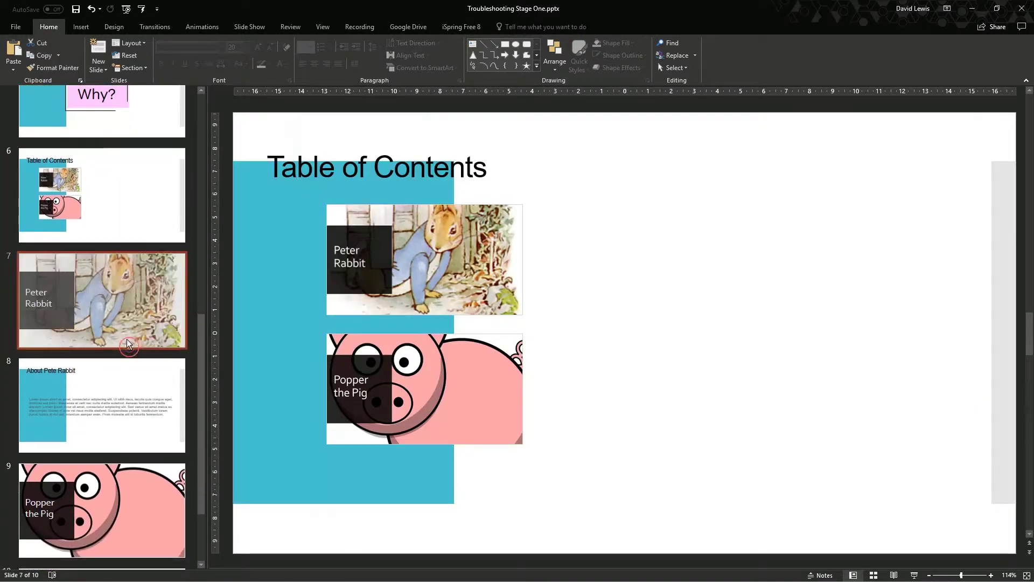
pyautogui.scroll(-2, 128, 345)
pyautogui.click(100, 377)
pyautogui.scroll(2, 93, 286)
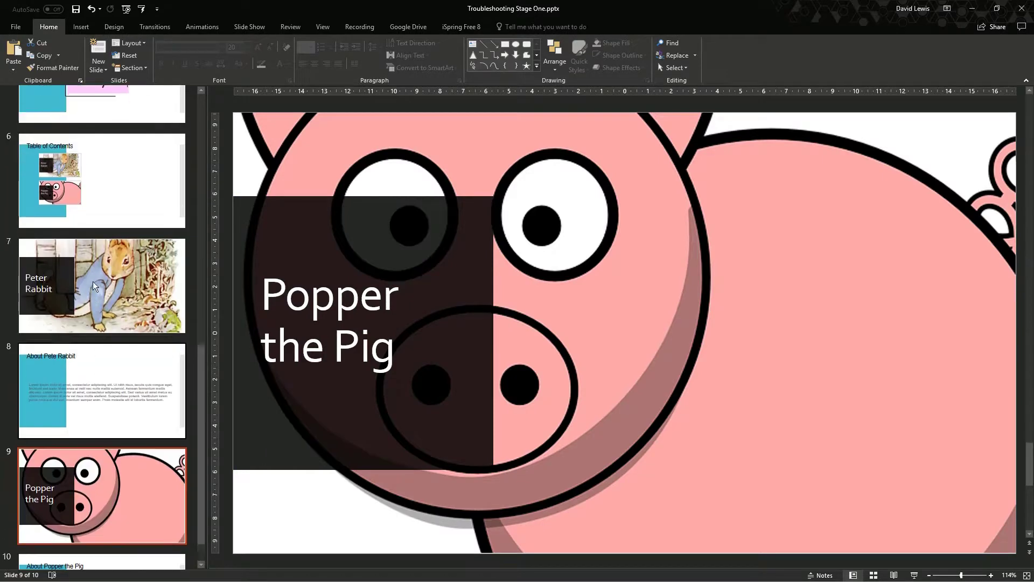
pyautogui.scroll(1, 93, 286)
pyautogui.click(95, 205)
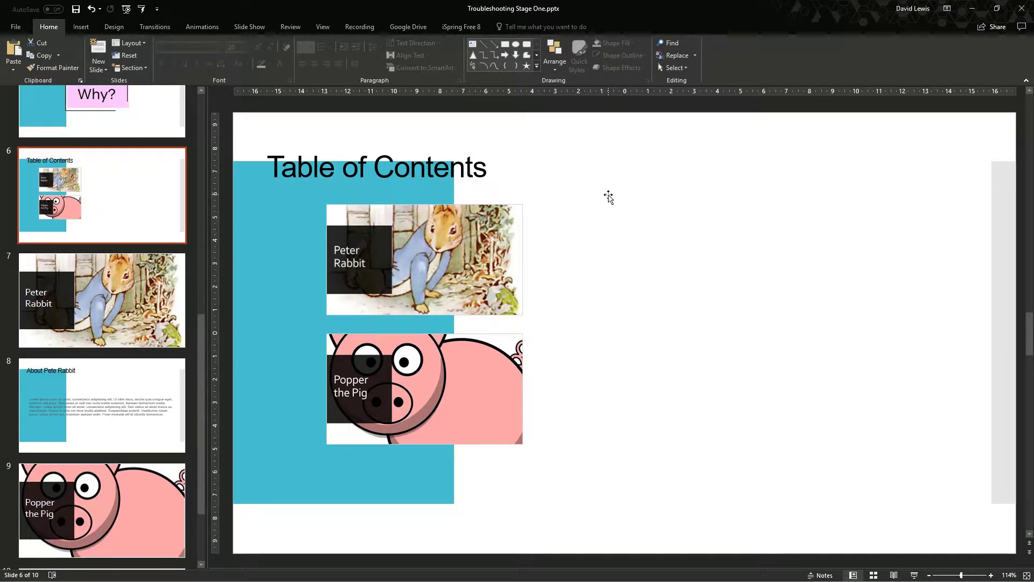
# Delete the Peter Rabbit and Popper the Pig zoom pictures on slide 6
pyautogui.click(608, 197)
pyautogui.click(516, 221)
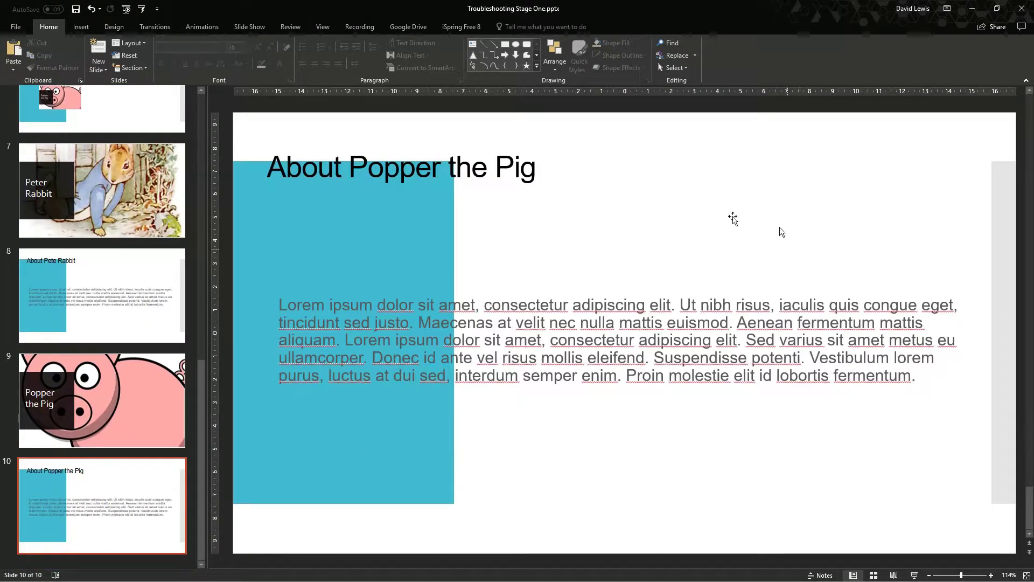
pyautogui.click(86, 189)
pyautogui.click(96, 113)
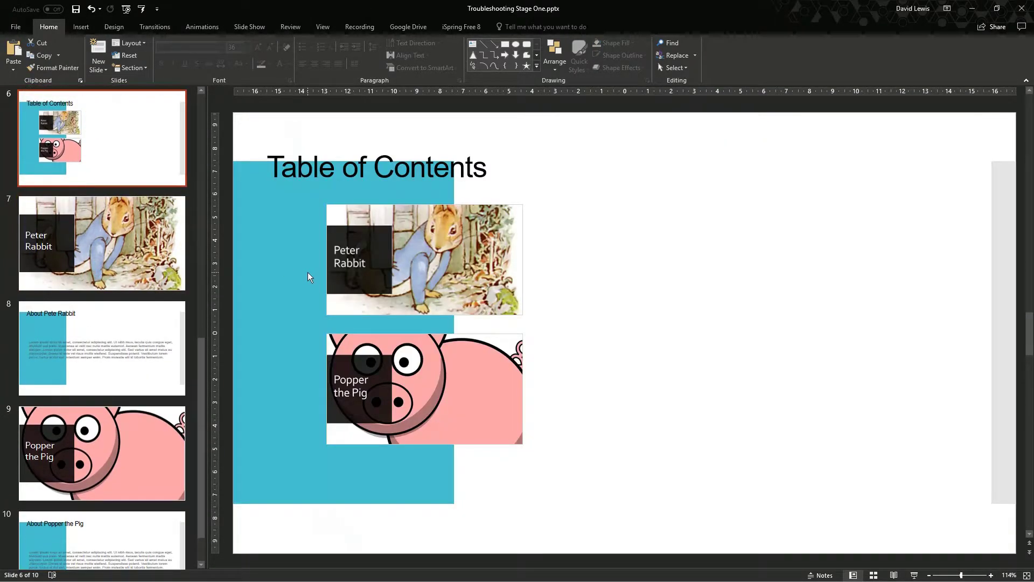
pyautogui.click(380, 257)
pyautogui.press('Delete')
pyautogui.click(438, 369)
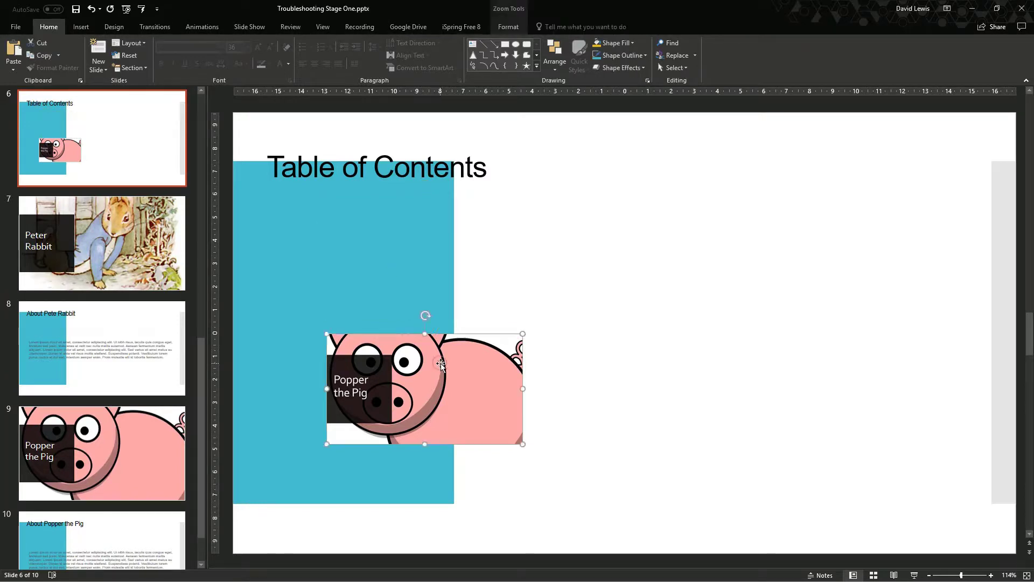
pyautogui.press('Delete')
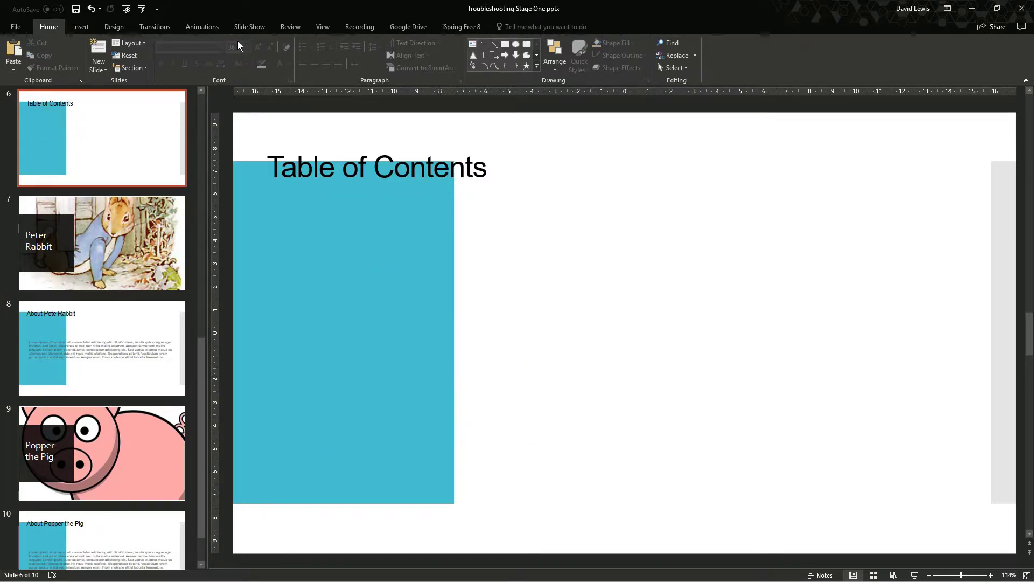
pyautogui.click(82, 27)
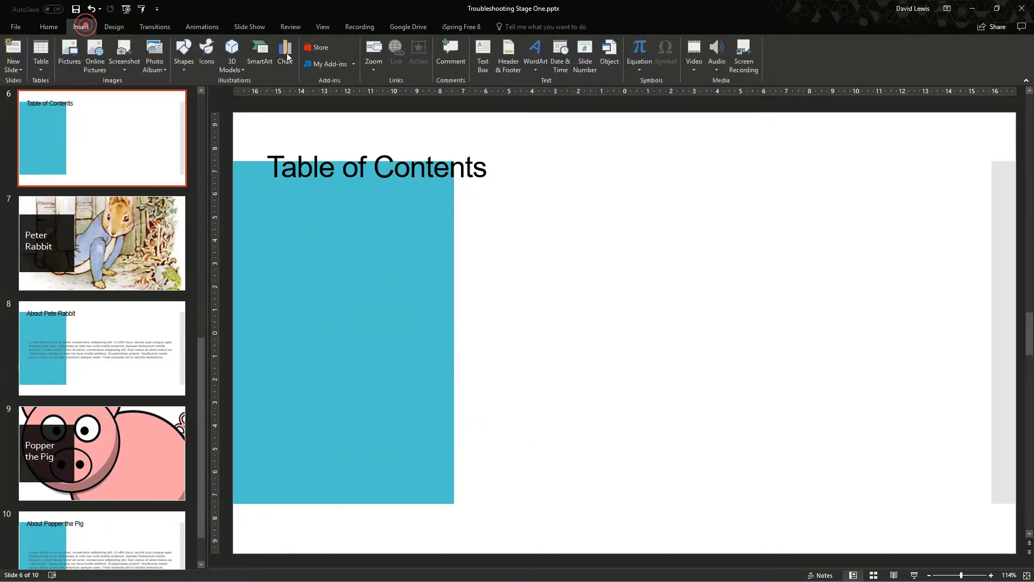
# Add a section named 'Peter Rabbit' starting at slide 7
pyautogui.click(372, 68)
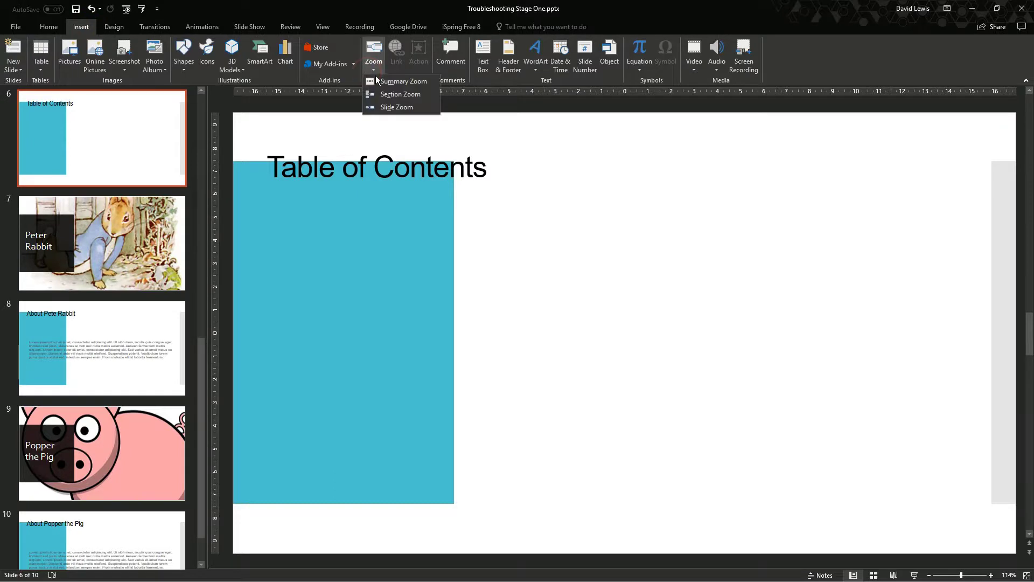
pyautogui.click(646, 247)
pyautogui.rightClick(115, 195)
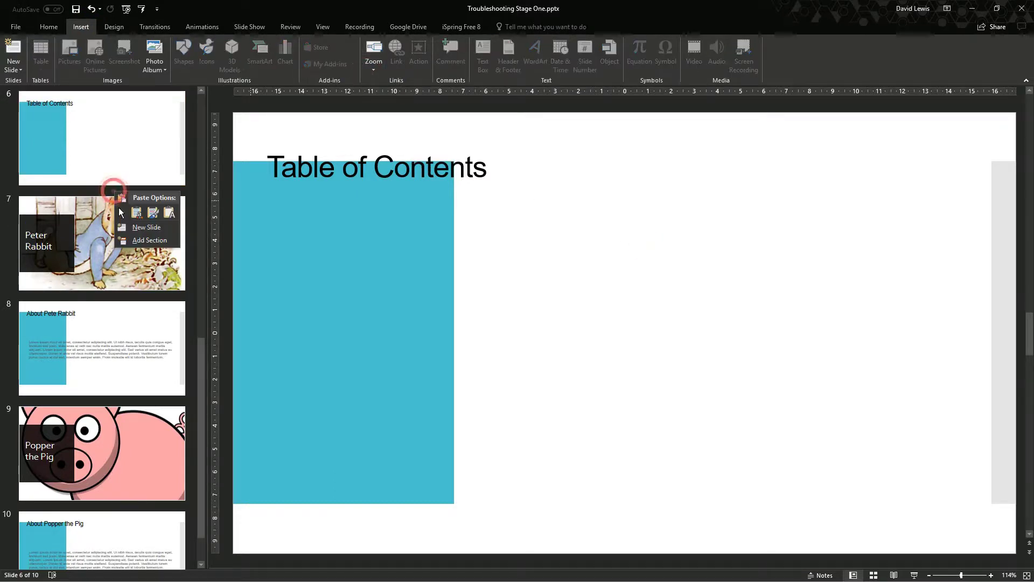
pyautogui.click(144, 241)
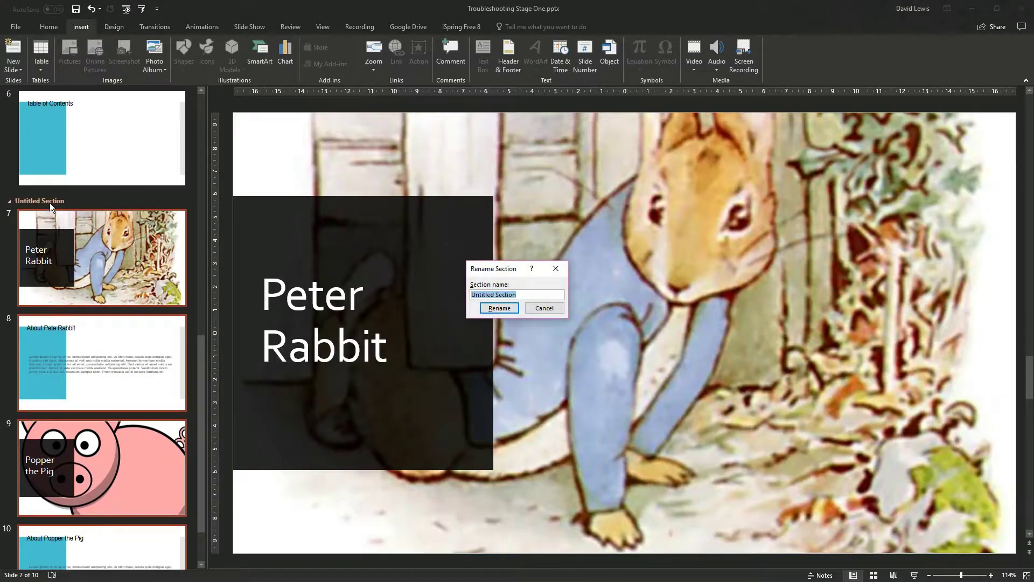
pyautogui.write('Pete')
pyautogui.click(514, 297)
pyautogui.click(499, 308)
# Add a section named 'Popper the Pig' starting at slide 9
pyautogui.click(72, 423)
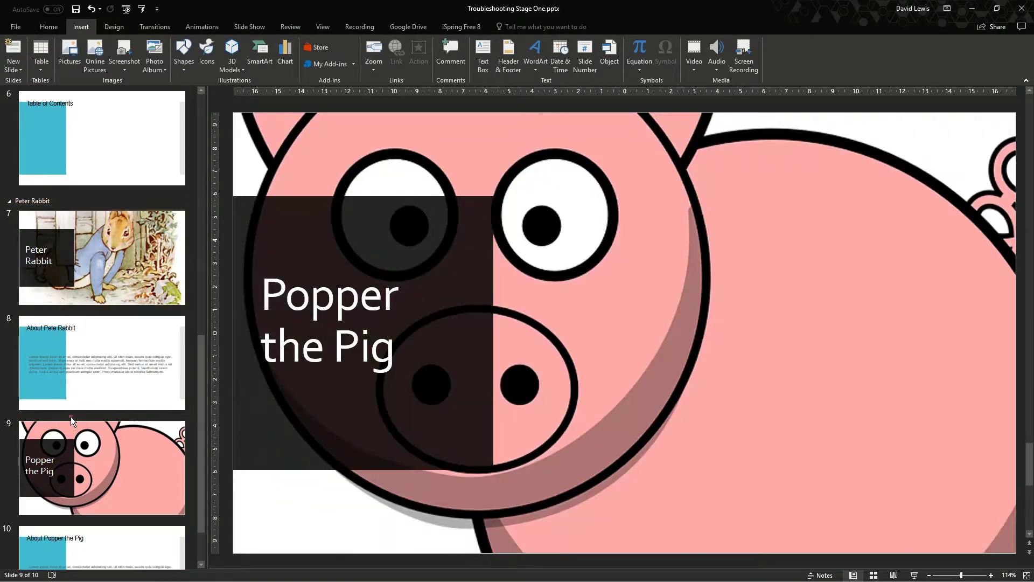
pyautogui.rightClick(70, 416)
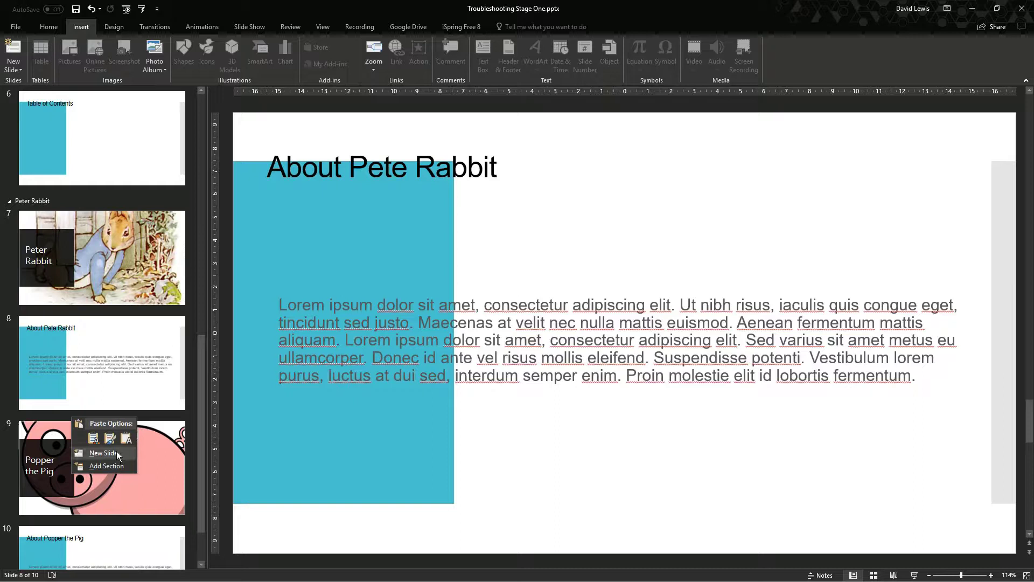
pyautogui.click(107, 467)
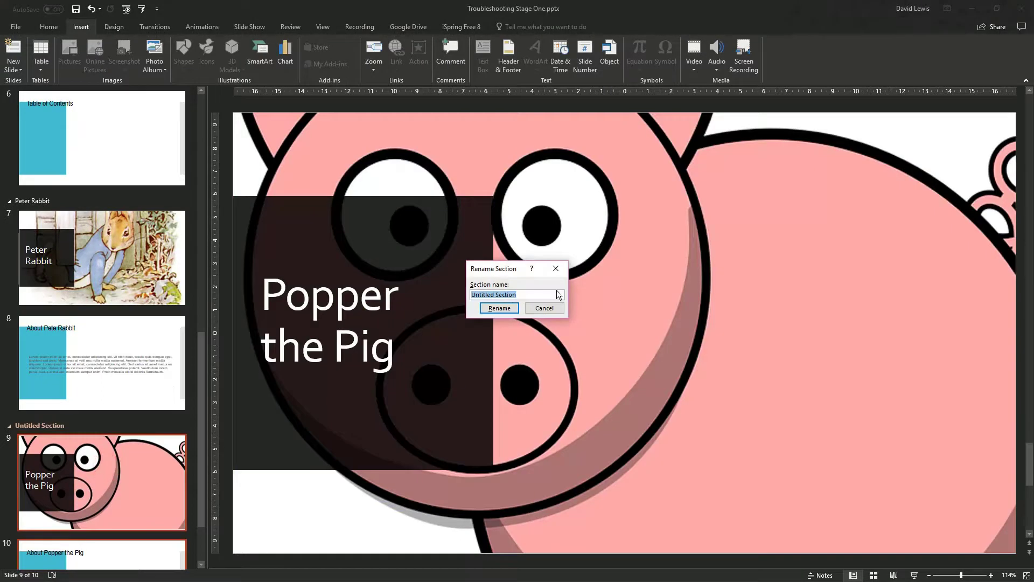
pyautogui.write('Popper the Pig')
pyautogui.click(491, 308)
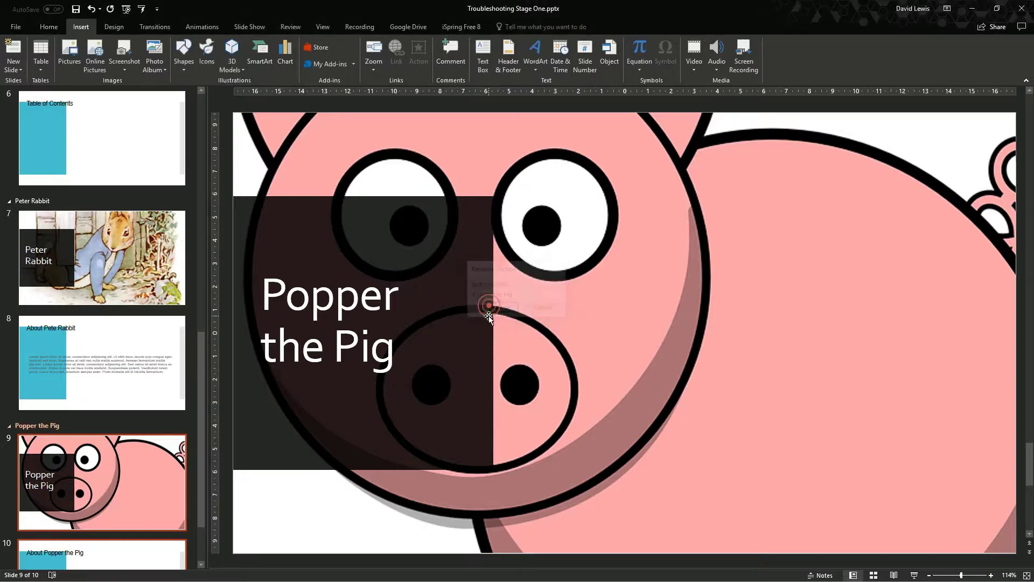
pyautogui.scroll(3, 161, 426)
pyautogui.scroll(-4, 108, 344)
pyautogui.scroll(3, 69, 260)
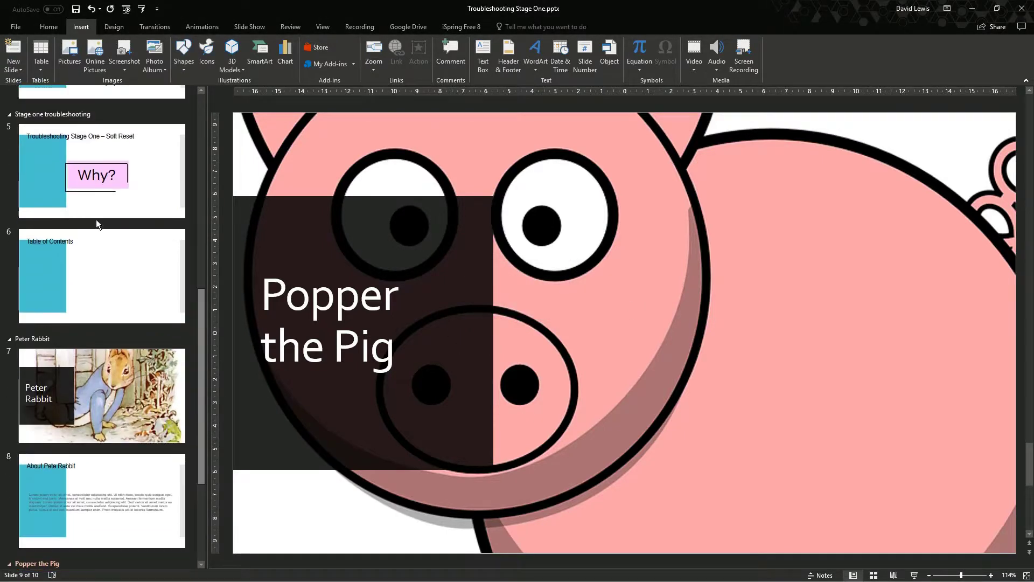
pyautogui.click(105, 253)
# Insert a Section Zoom for Section 5 Peter Rabbit and move it left onto the blue panel
pyautogui.click(671, 228)
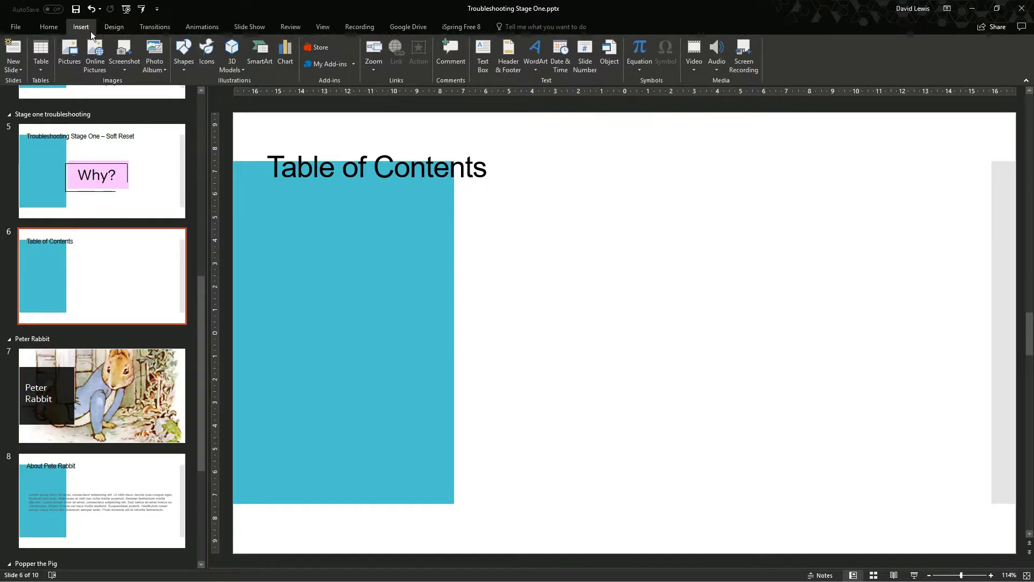
pyautogui.click(374, 69)
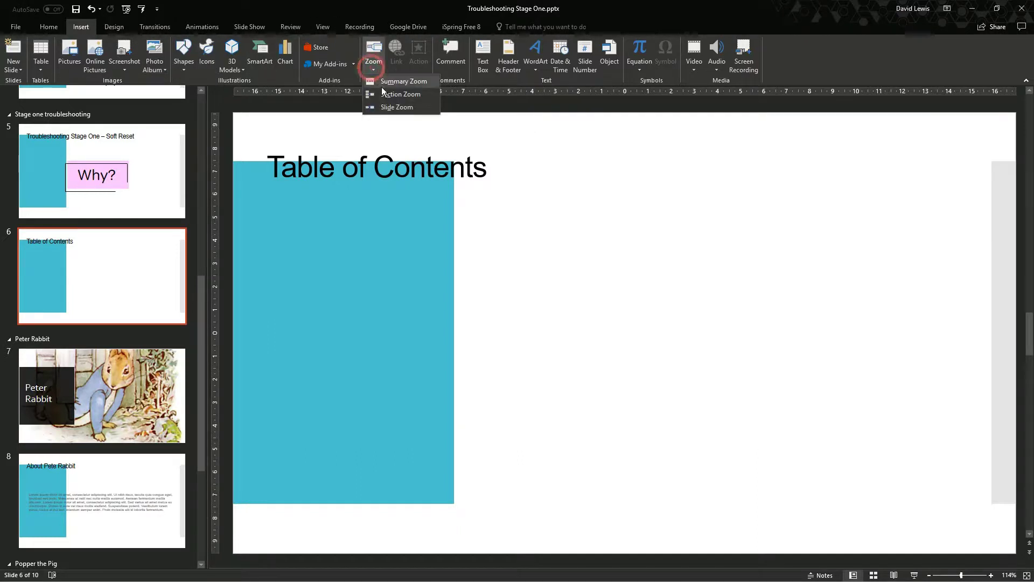
pyautogui.click(387, 97)
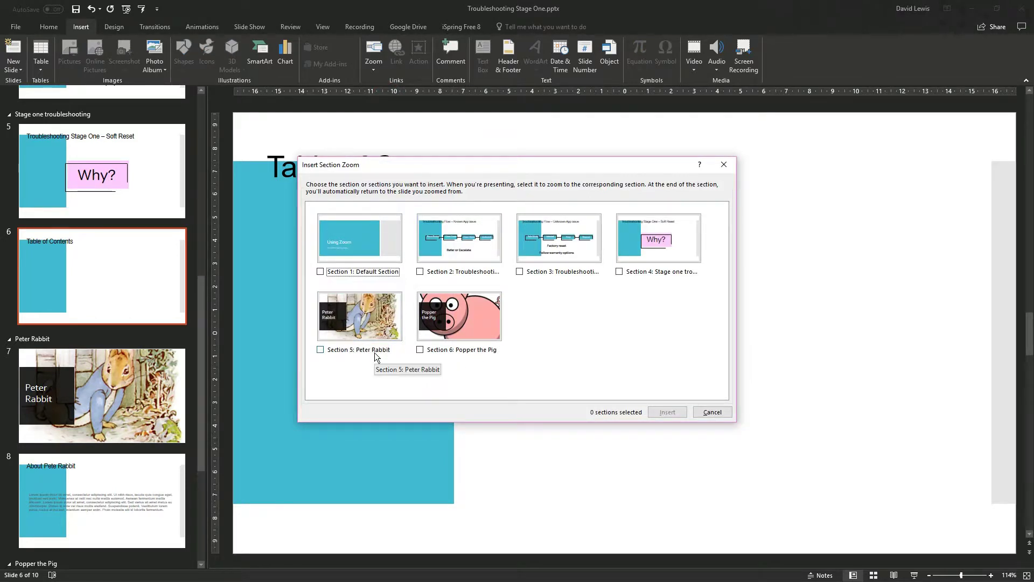
pyautogui.click(322, 351)
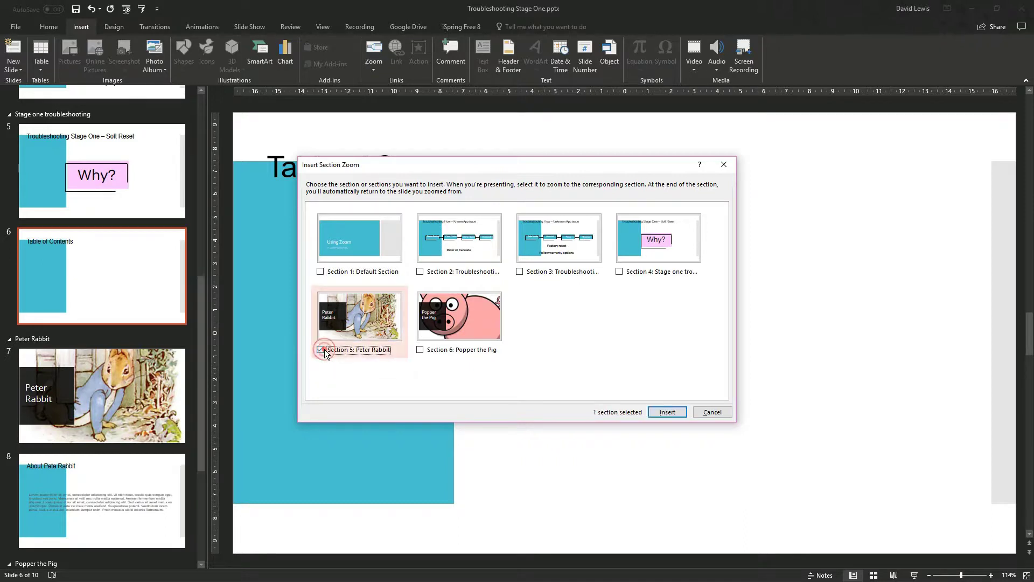
pyautogui.click(668, 412)
pyautogui.click(526, 239)
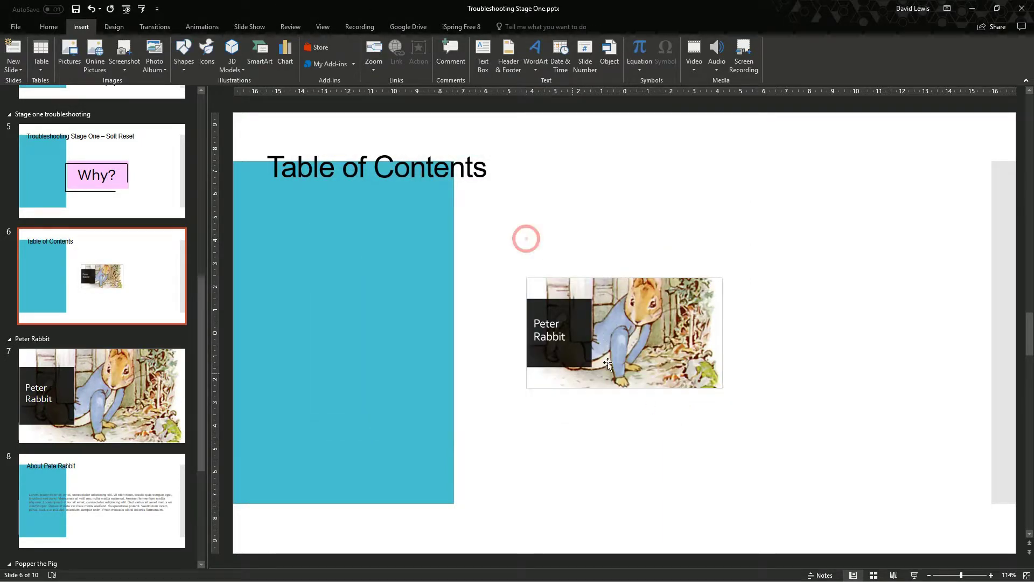
pyautogui.moveTo(635, 354); pyautogui.dragTo(458, 299)
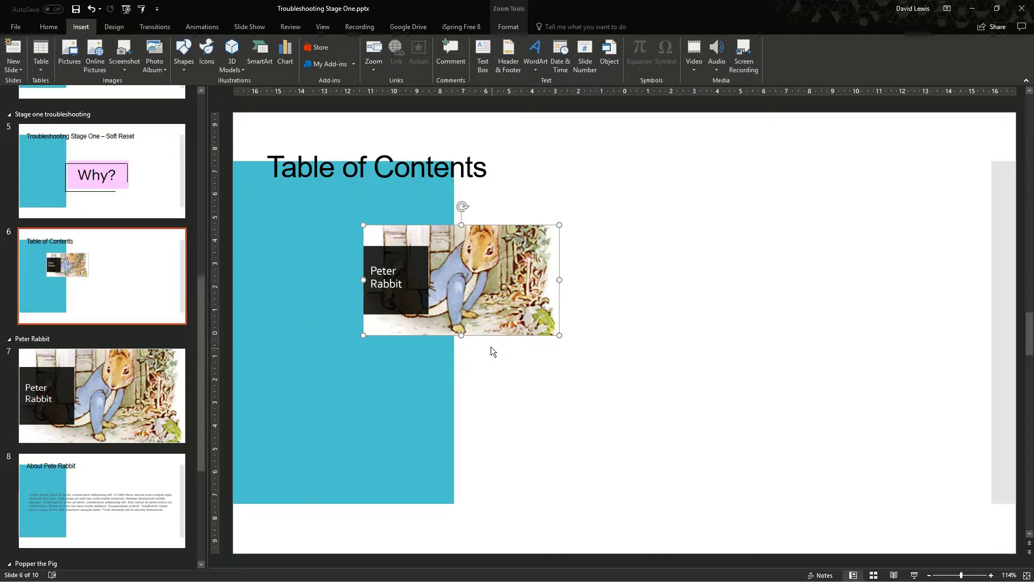
pyautogui.click(416, 359)
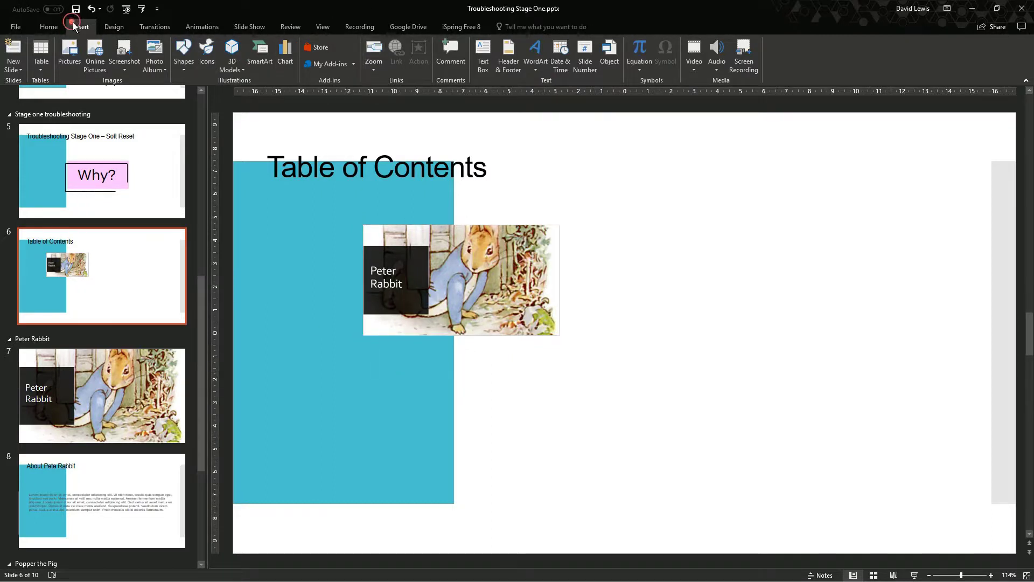
# Insert a Section Zoom for Section 6 Popper the Pig below it
pyautogui.click(375, 75)
pyautogui.click(391, 90)
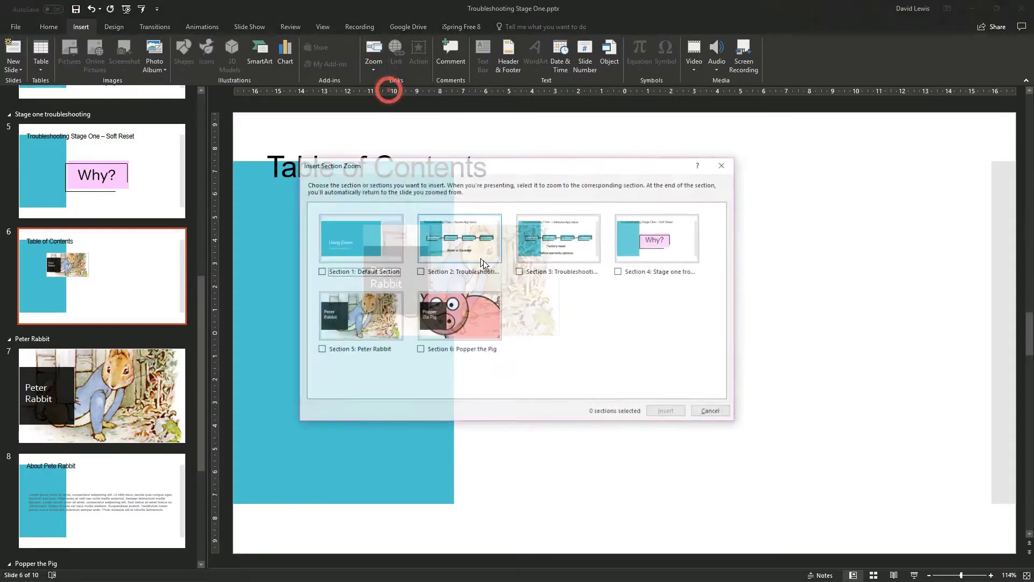
pyautogui.click(474, 334)
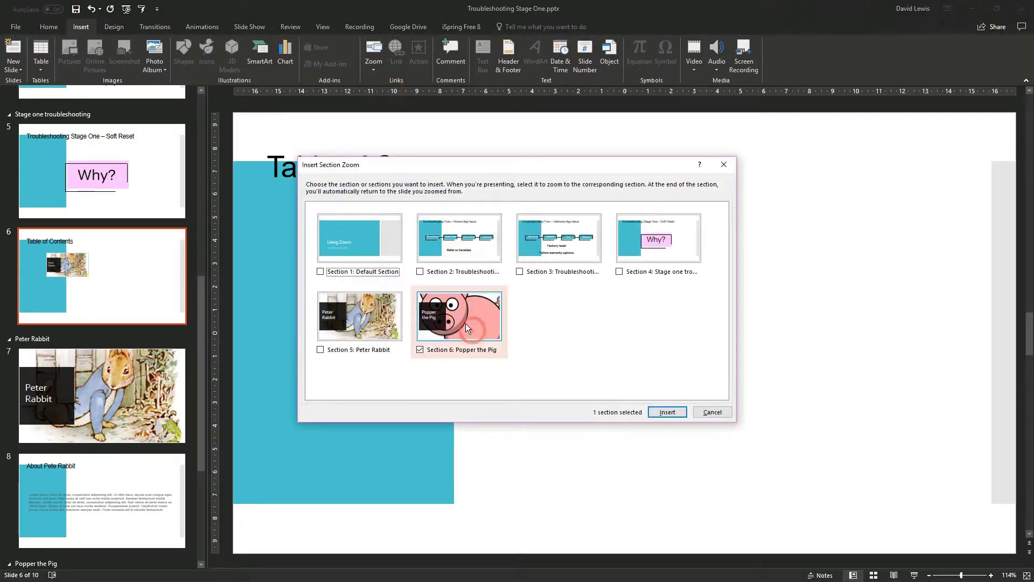
pyautogui.click(666, 412)
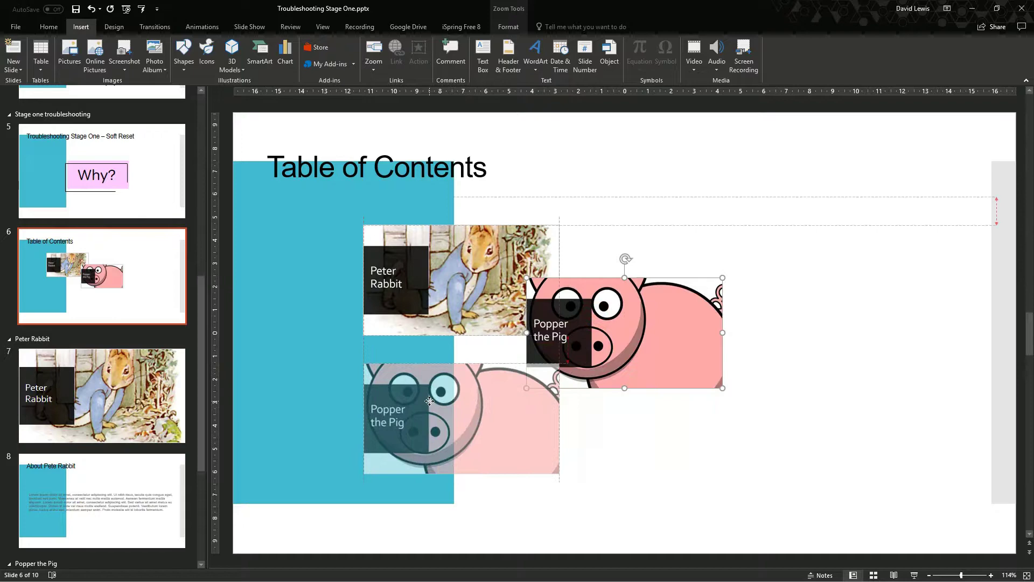
pyautogui.click(739, 399)
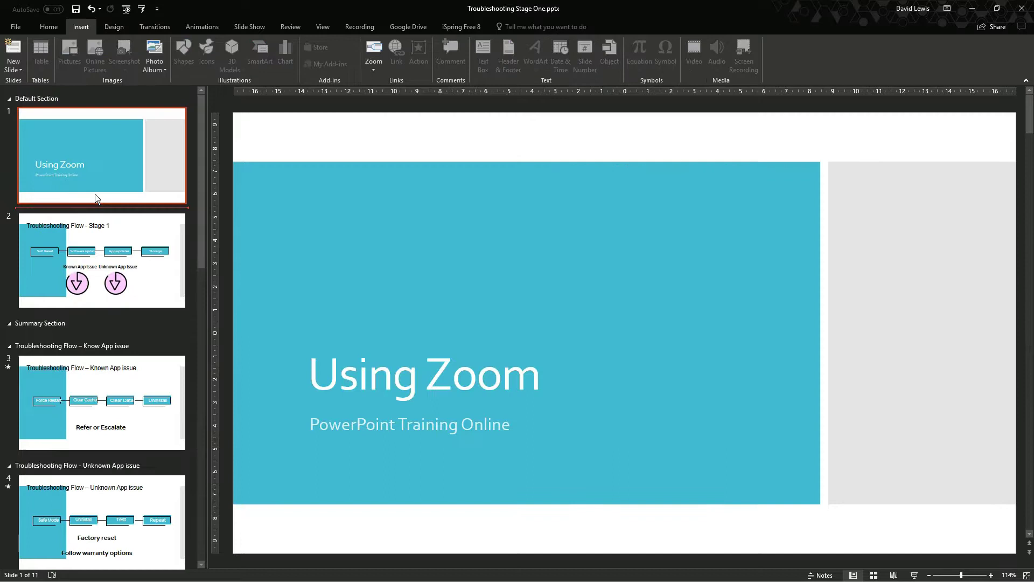
# Insert a Summary Zoom slide linking the five preselected section slides
pyautogui.click(96, 195)
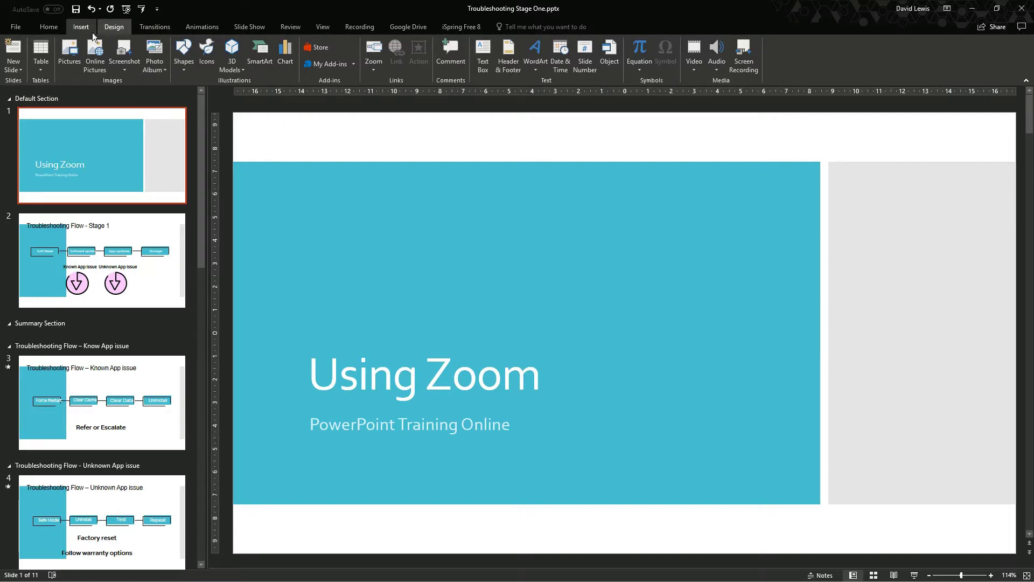
pyautogui.click(374, 63)
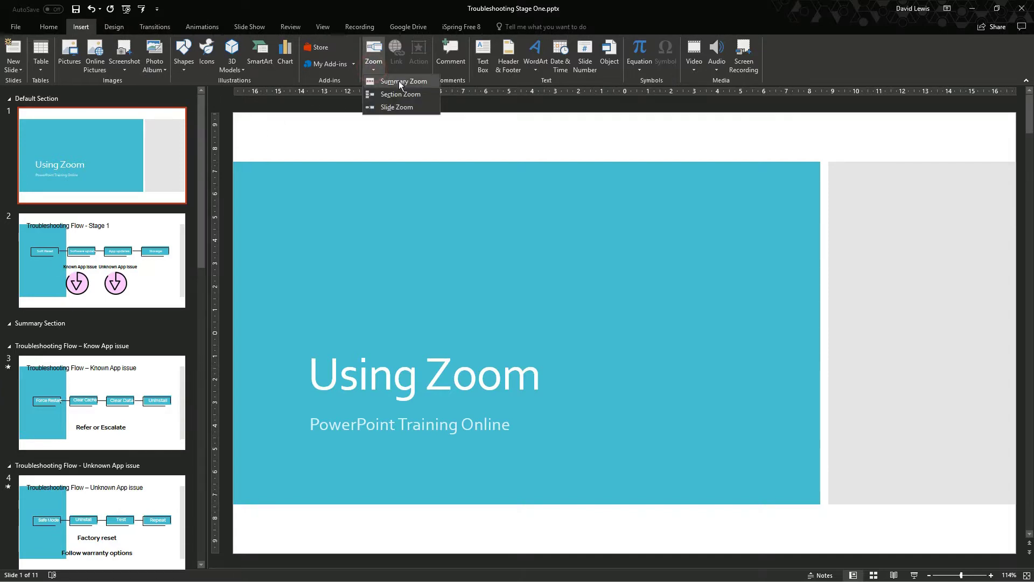
pyautogui.click(418, 83)
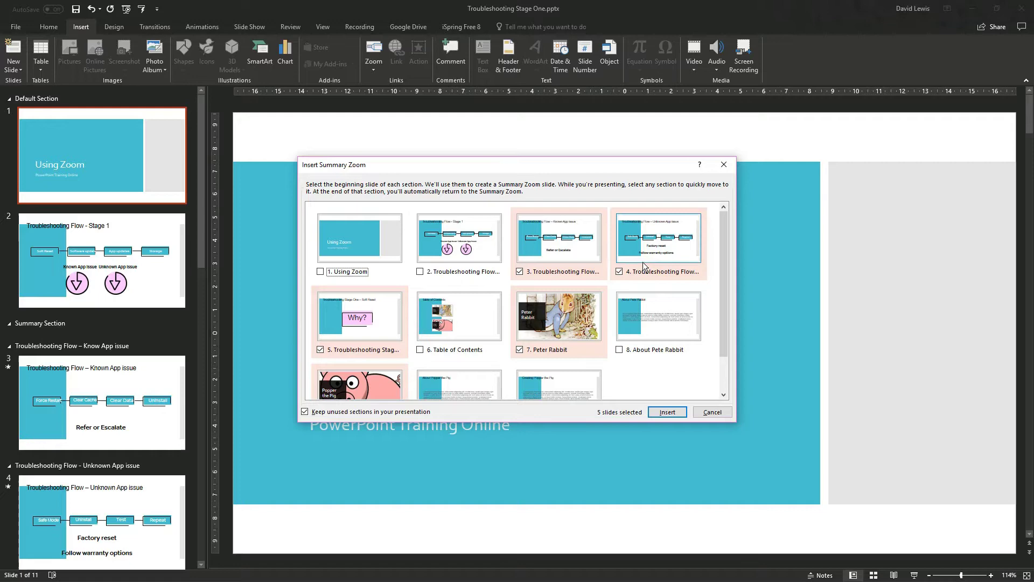
pyautogui.scroll(-1, 638, 269)
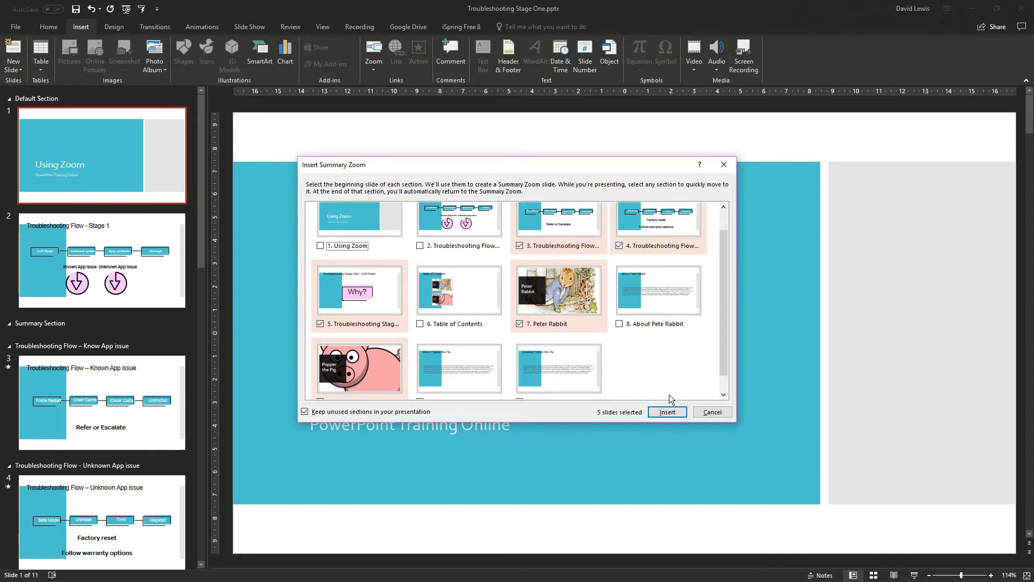
pyautogui.click(667, 412)
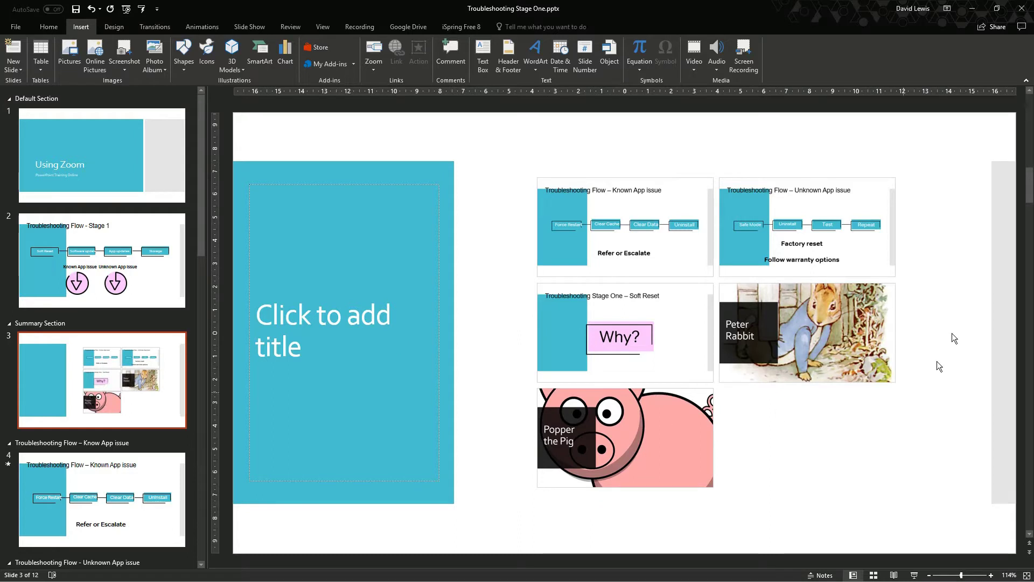
# Title the summary slide 'Contents' and start the slide show from it
pyautogui.click(379, 366)
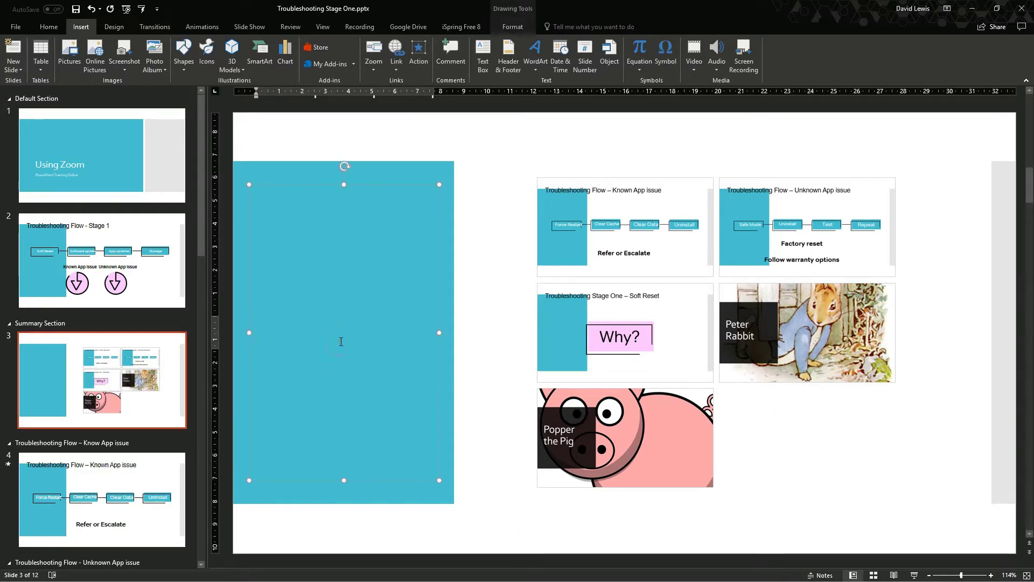
pyautogui.write('Contents')
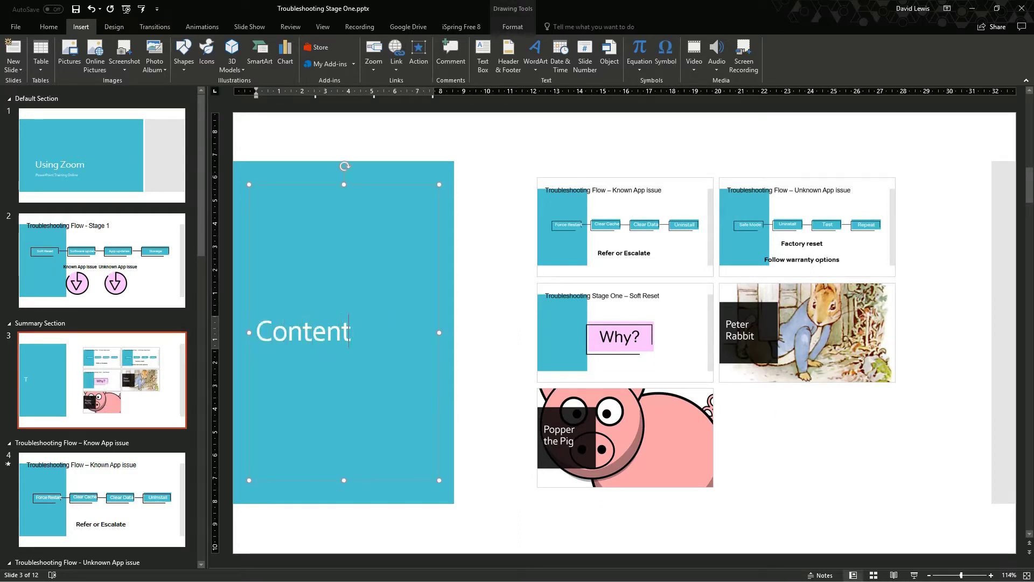
pyautogui.click(617, 123)
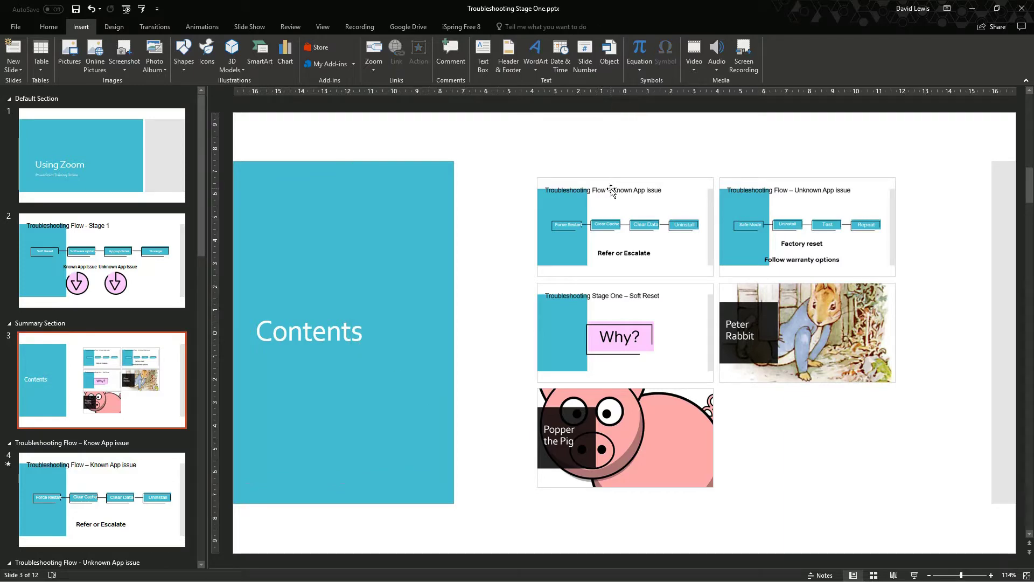
pyautogui.hotkey('shift', 'F5')
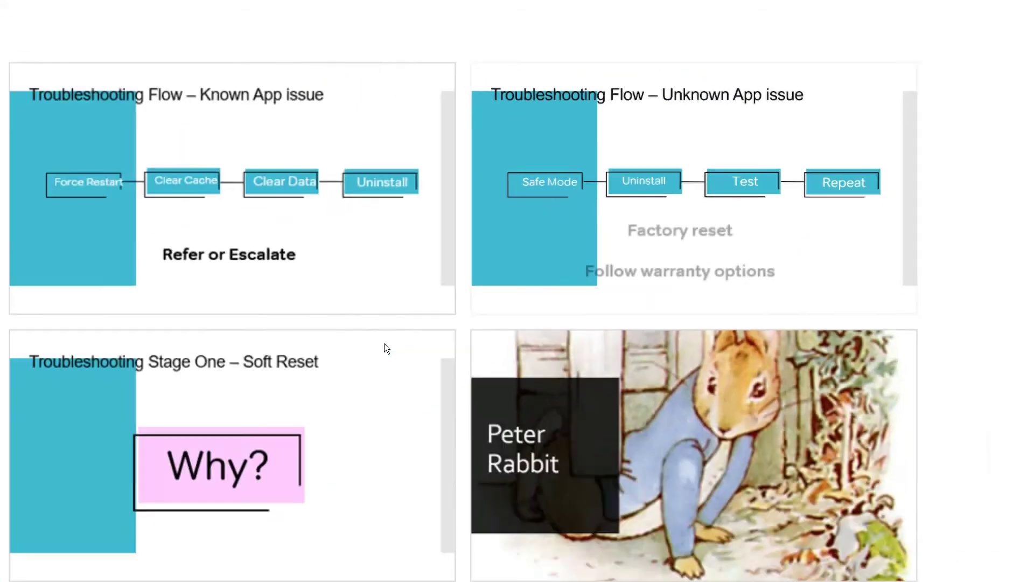
# Zoom into the Soft Reset section from the Contents slide, then exit the slide show
pyautogui.click(473, 312)
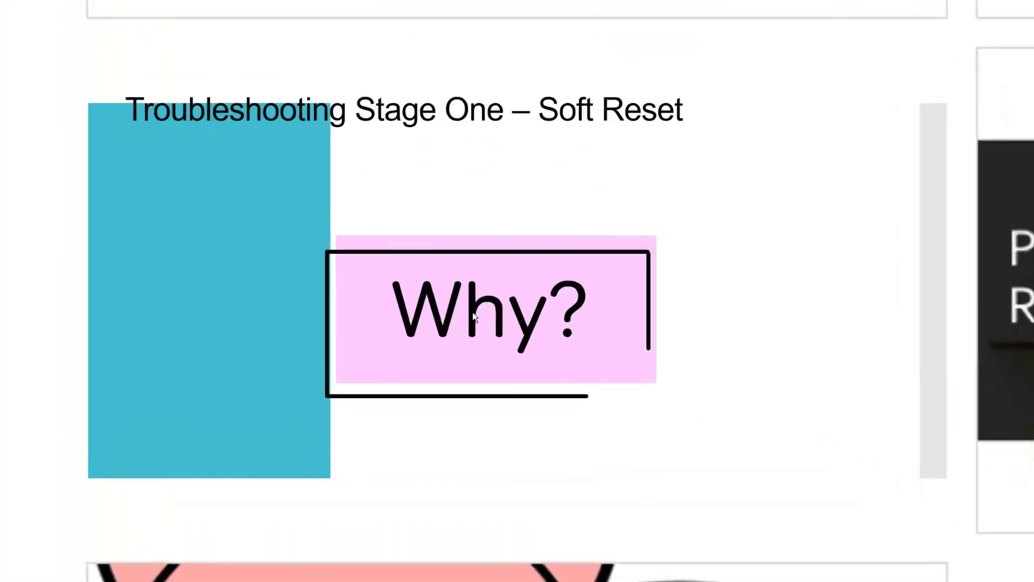
pyautogui.press('Escape')
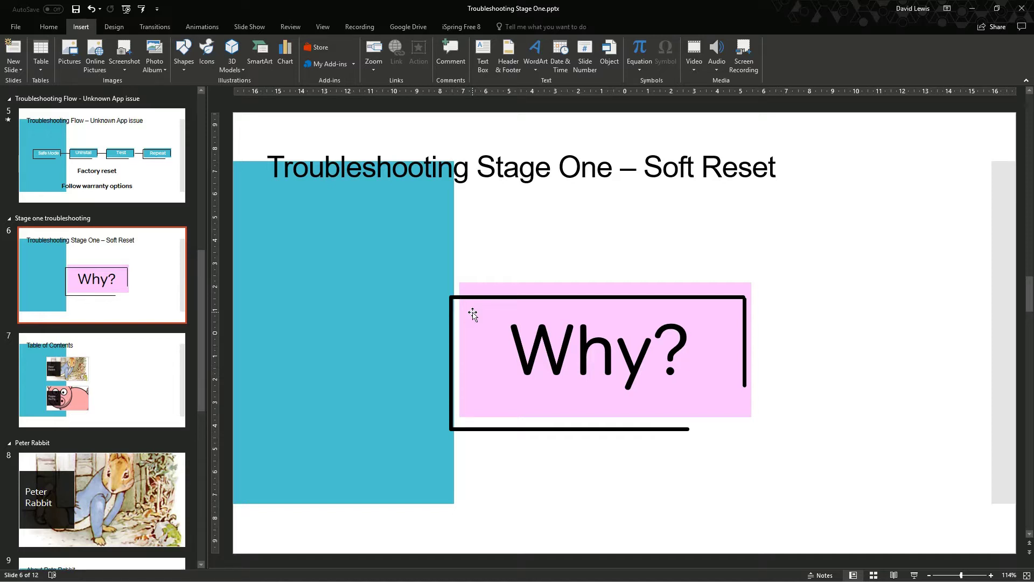
# Delete the Peter Rabbit title slide and select the About Pete Rabbit zoom on Table of Contents
pyautogui.scroll(-4, 97, 409)
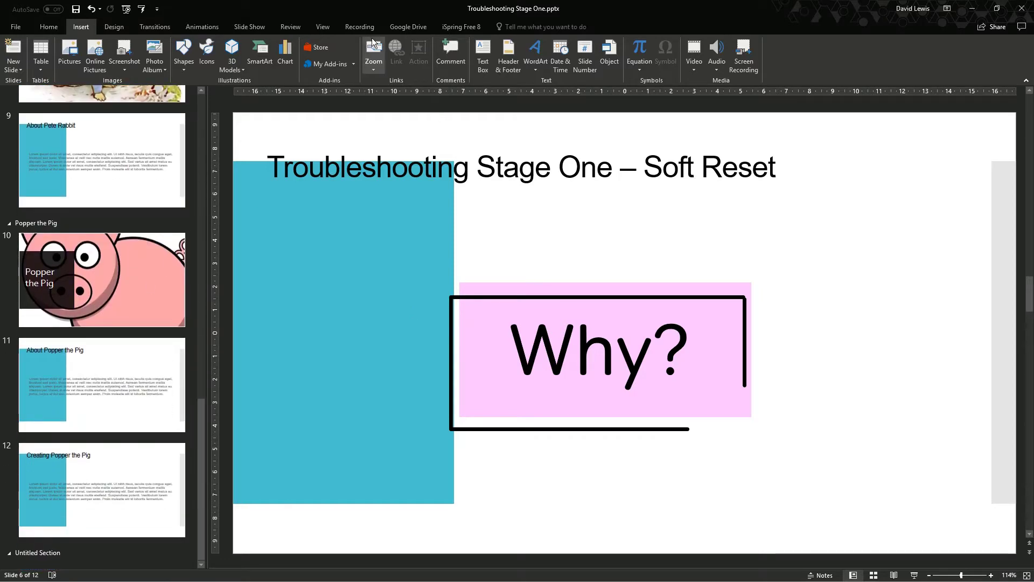
pyautogui.click(162, 271)
pyautogui.scroll(2, 167, 303)
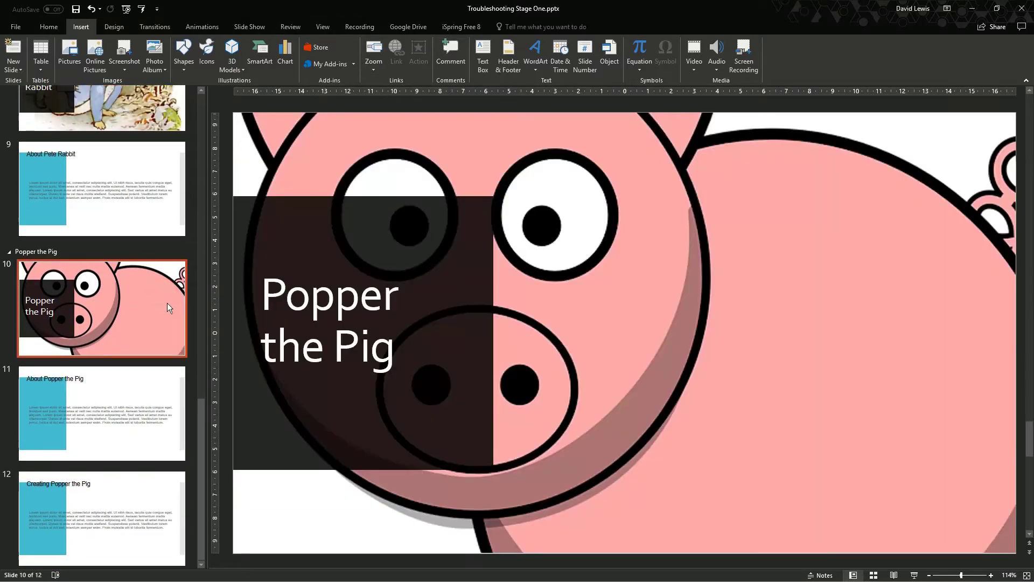
pyautogui.click(153, 241)
pyautogui.scroll(1, 163, 262)
pyautogui.scroll(1, 162, 262)
pyautogui.click(148, 286)
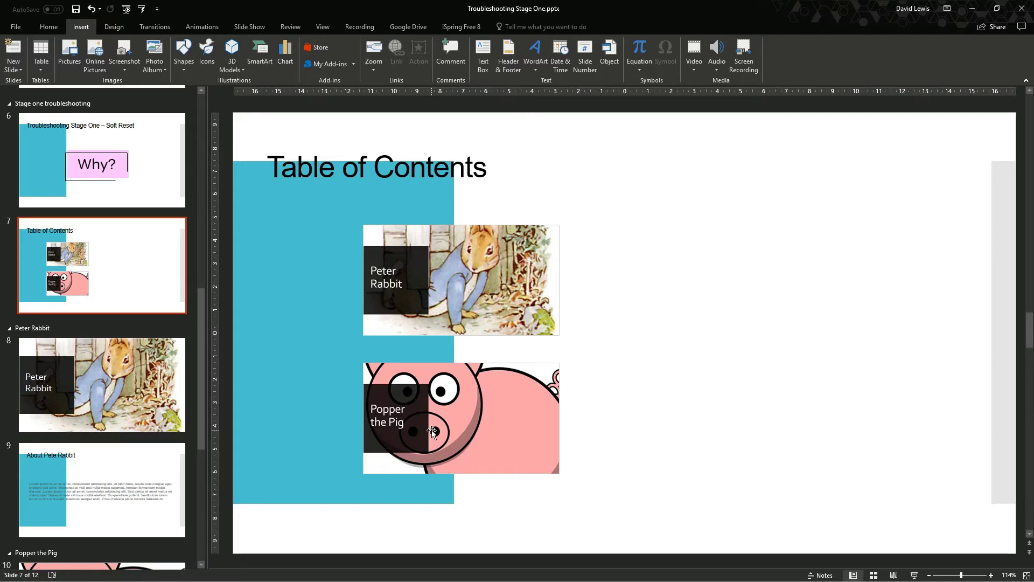
pyautogui.click(111, 376)
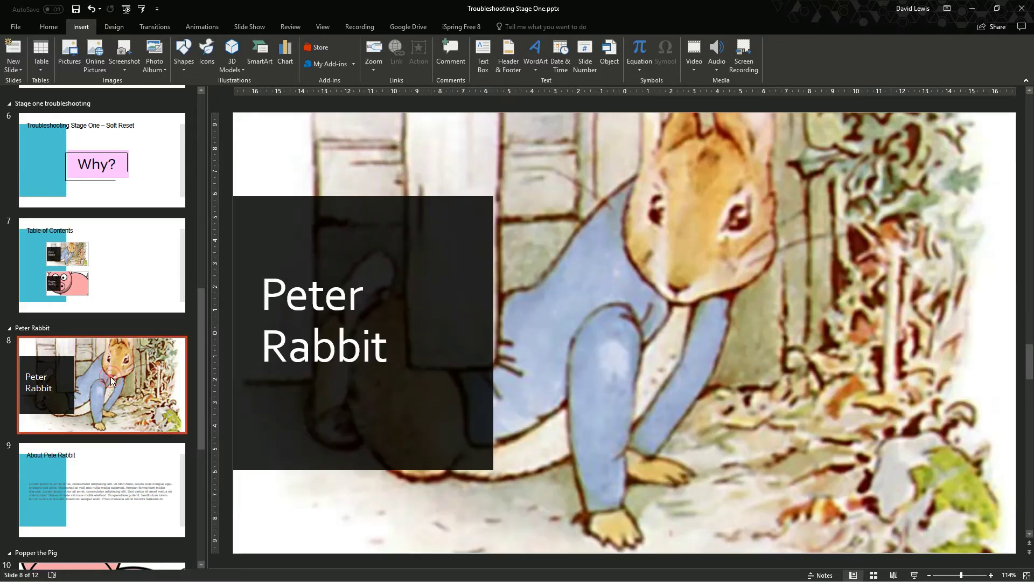
pyautogui.press('Delete')
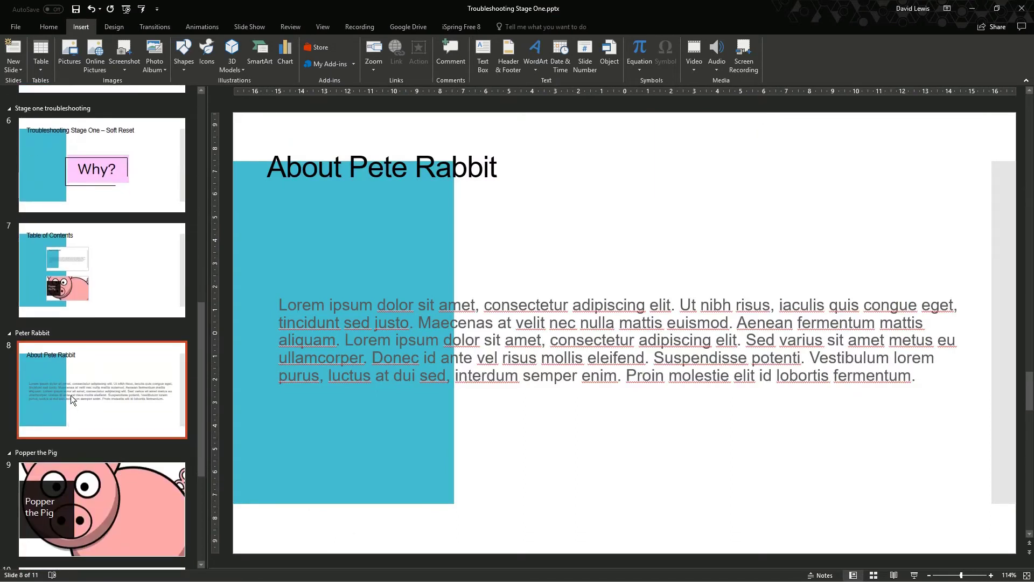
pyautogui.click(64, 267)
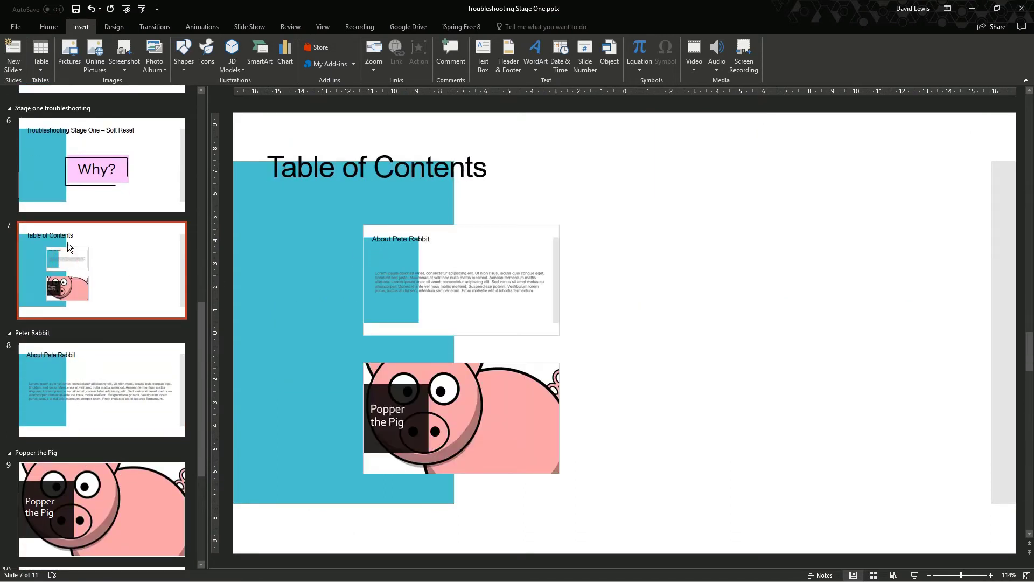
pyautogui.click(366, 252)
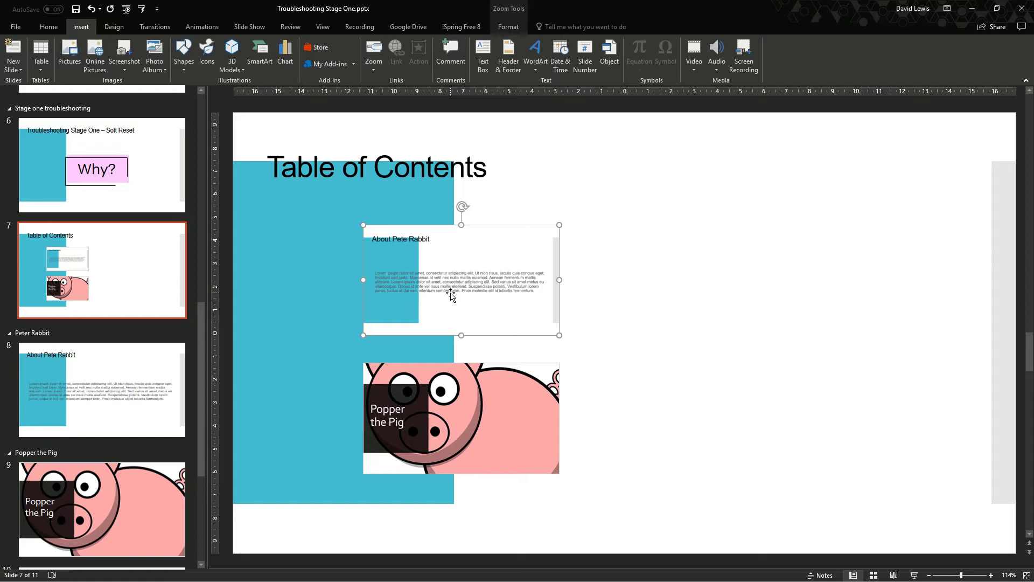
# Change the About Pete Rabbit zoom's image to PeterRabbit7.jpg from a file
pyautogui.rightClick(426, 276)
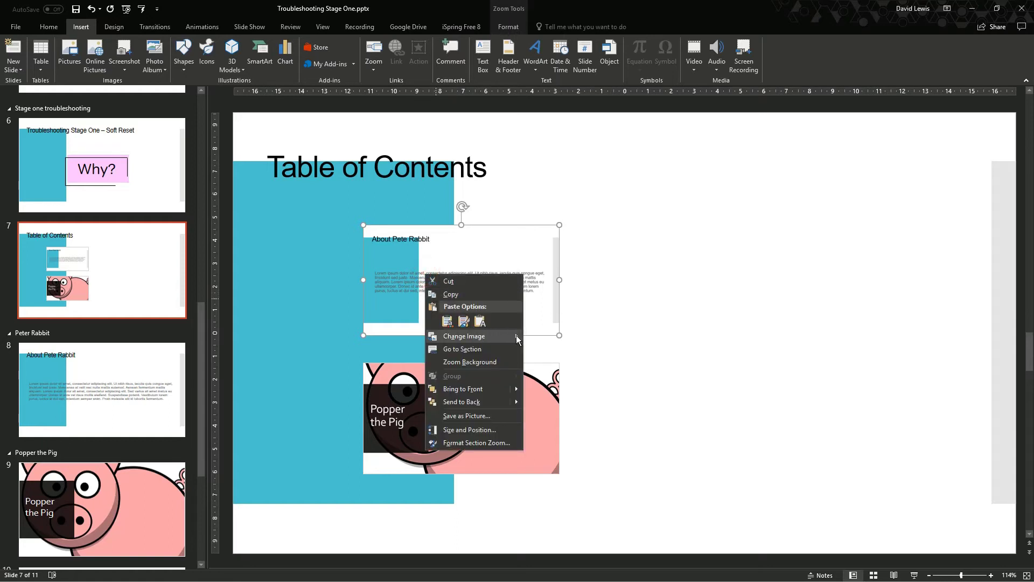
pyautogui.moveTo(516, 335)
pyautogui.click(554, 338)
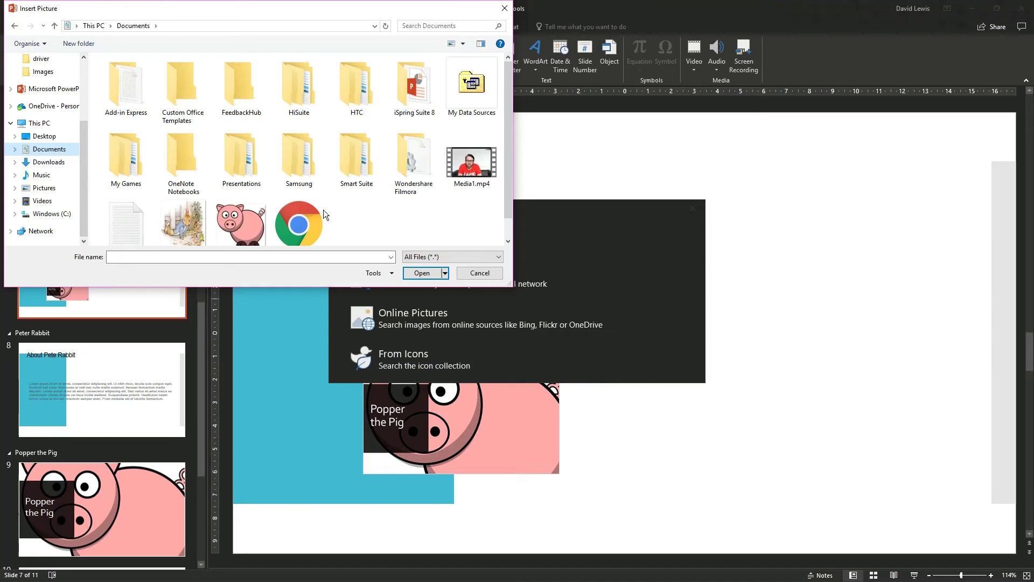
pyautogui.scroll(-1, 171, 233)
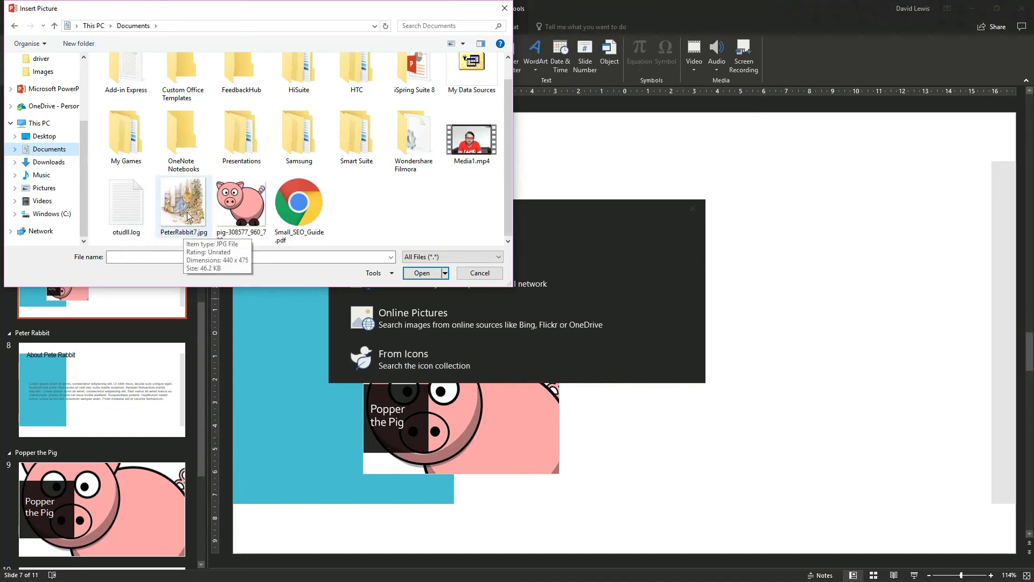
pyautogui.click(189, 215)
pyautogui.click(422, 273)
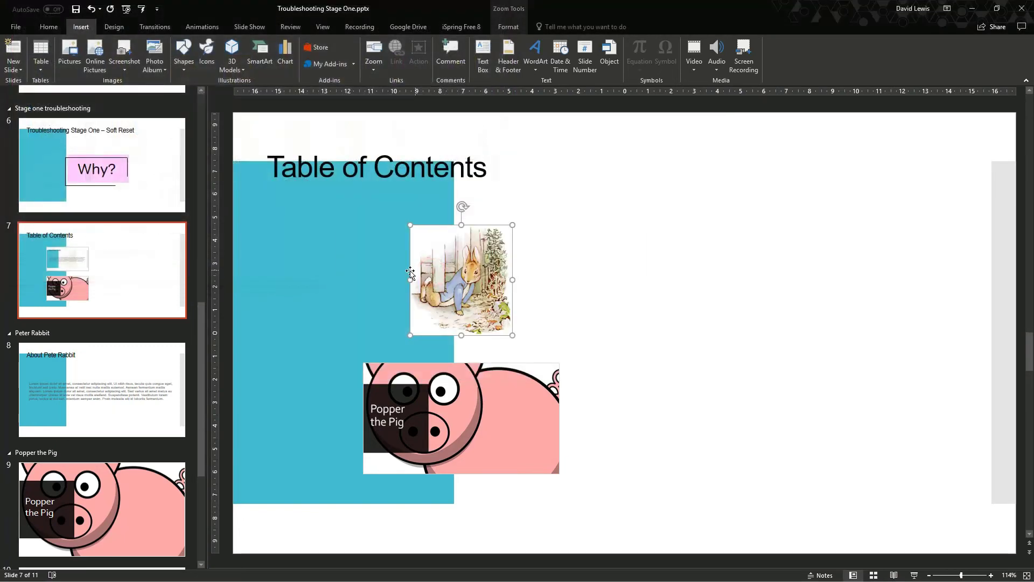